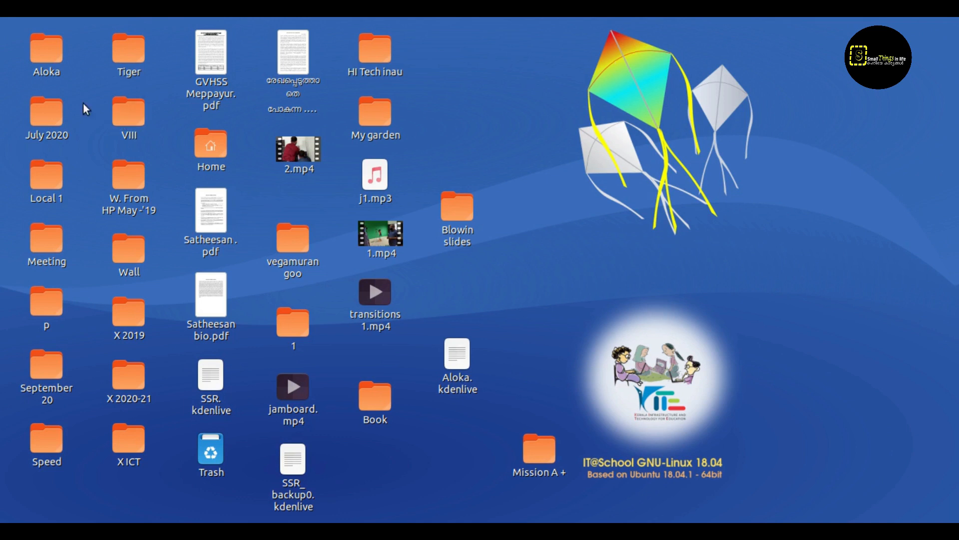
Step: Launch Kdenlive from the Sound & Video applications menu
left_click(55, 17)
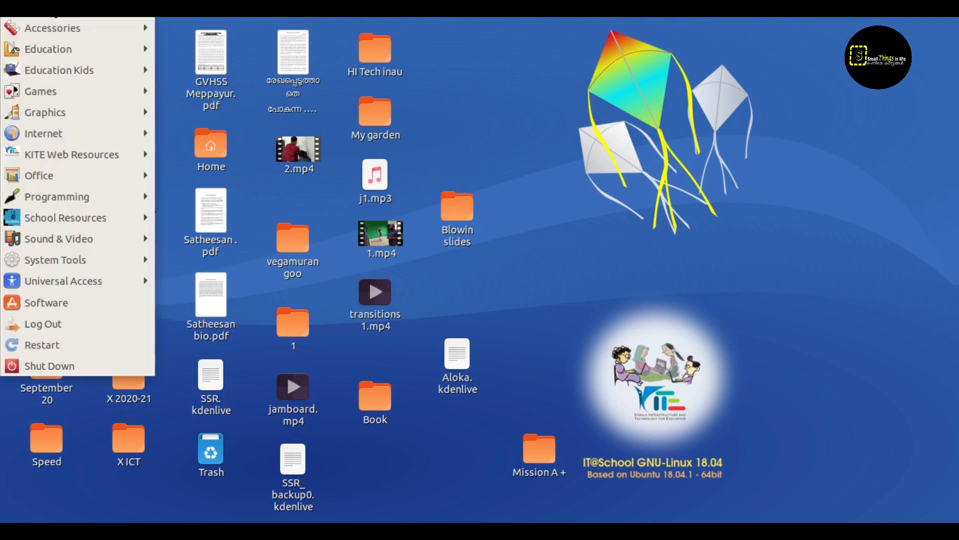
mouse_move(91, 240)
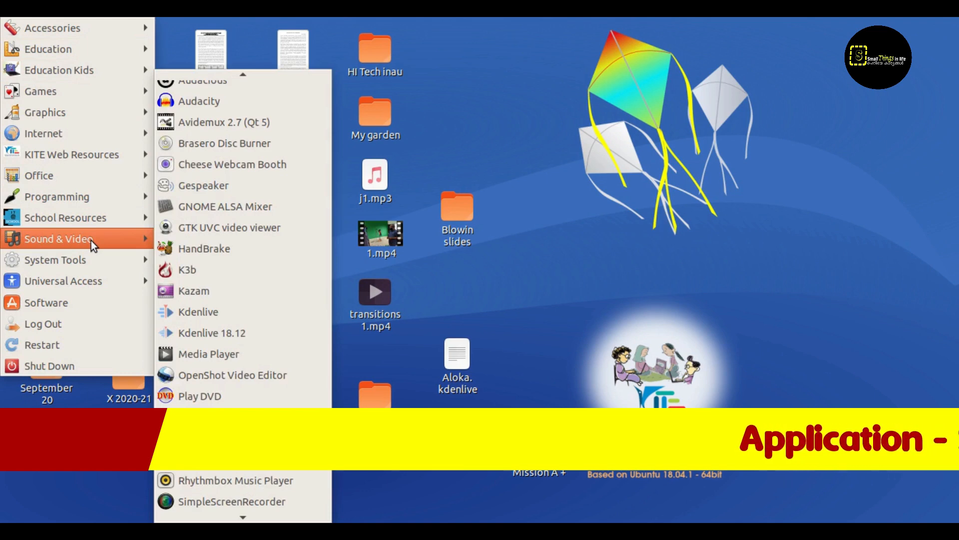
left_click(252, 310)
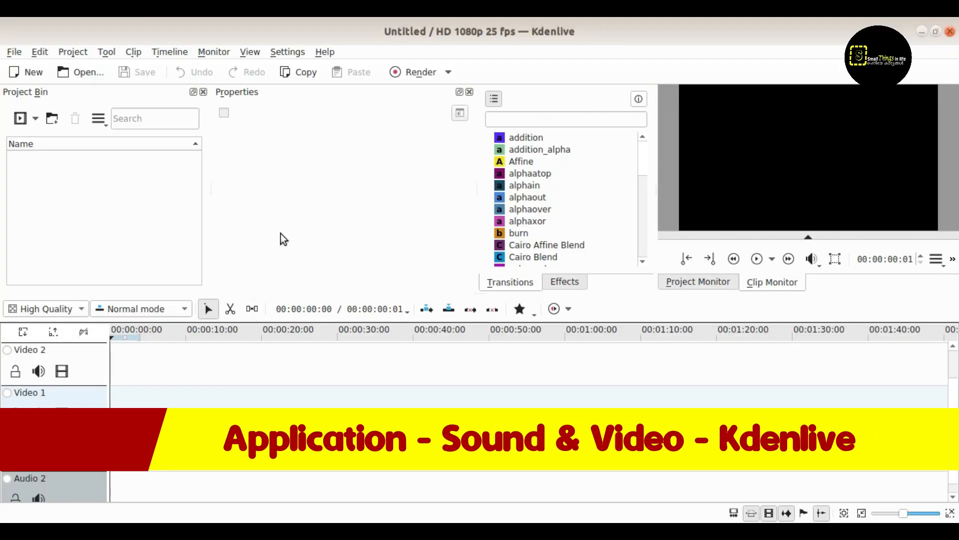
Step: Create a new project using the HD 1080p 30 fps profile from the Full HD 1080 group
left_click(14, 52)
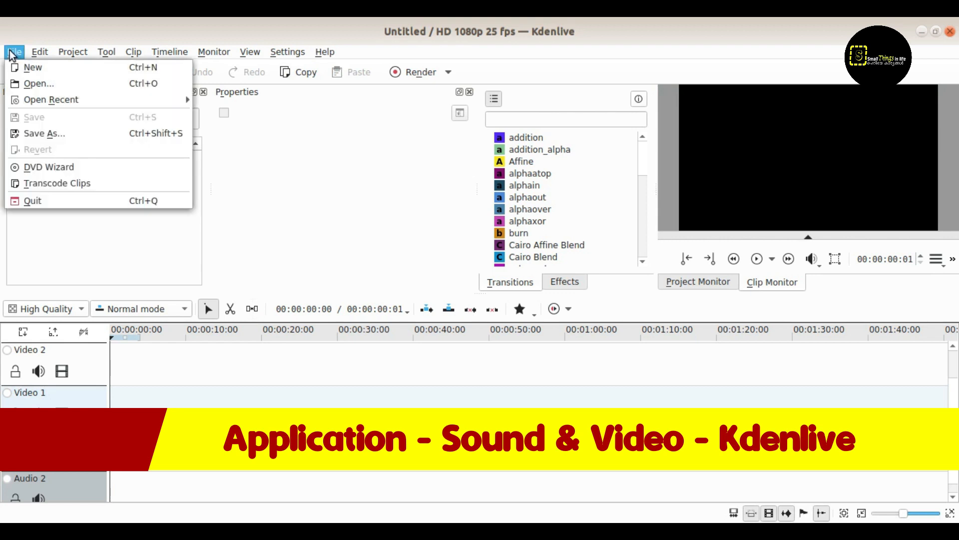
left_click(30, 68)
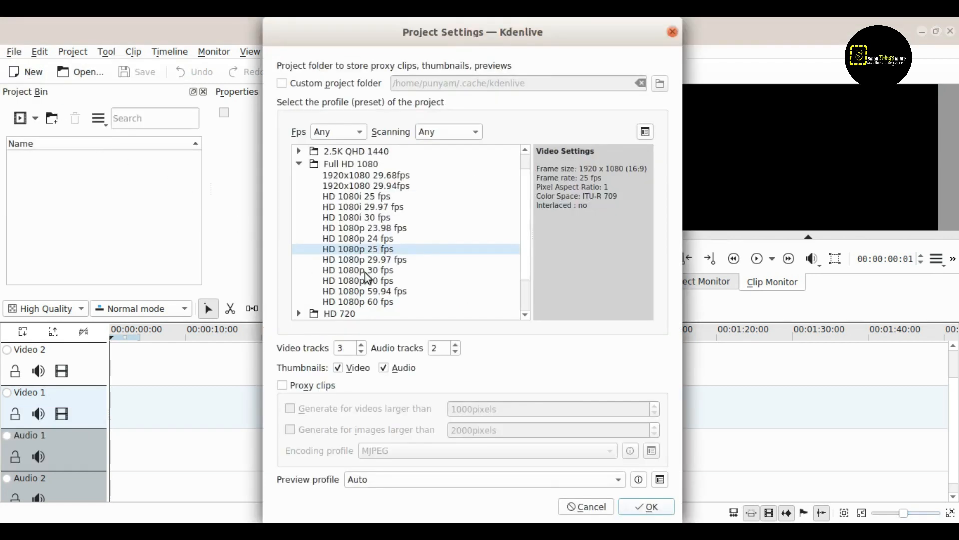
left_click(367, 274)
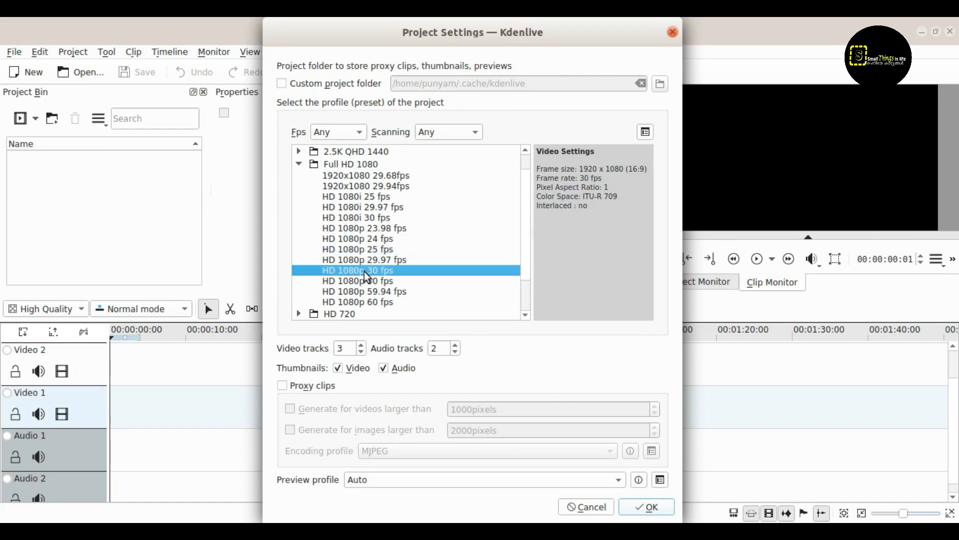
left_click(651, 506)
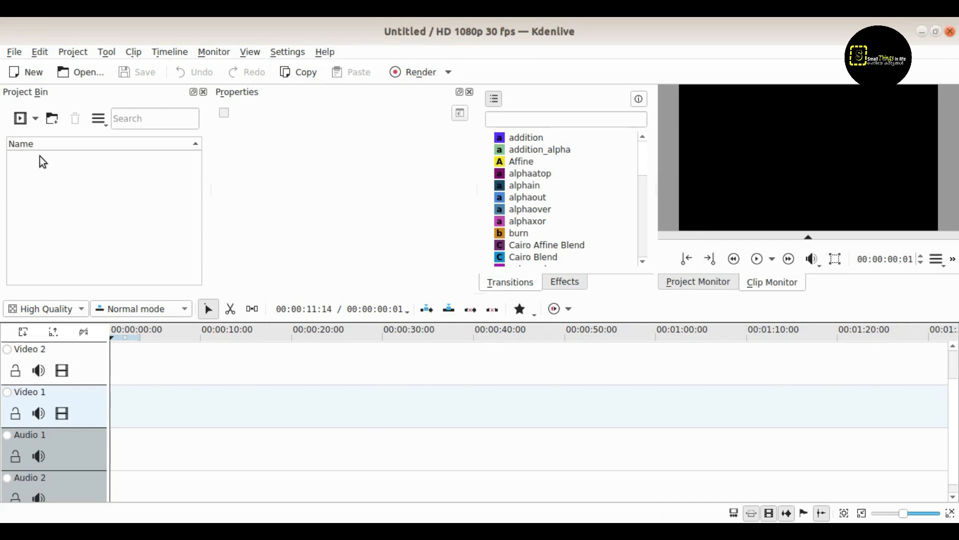
Step: Add 1.mp4 and 2.mp4 from the Desktop folder to the Project Bin
left_click(36, 120)
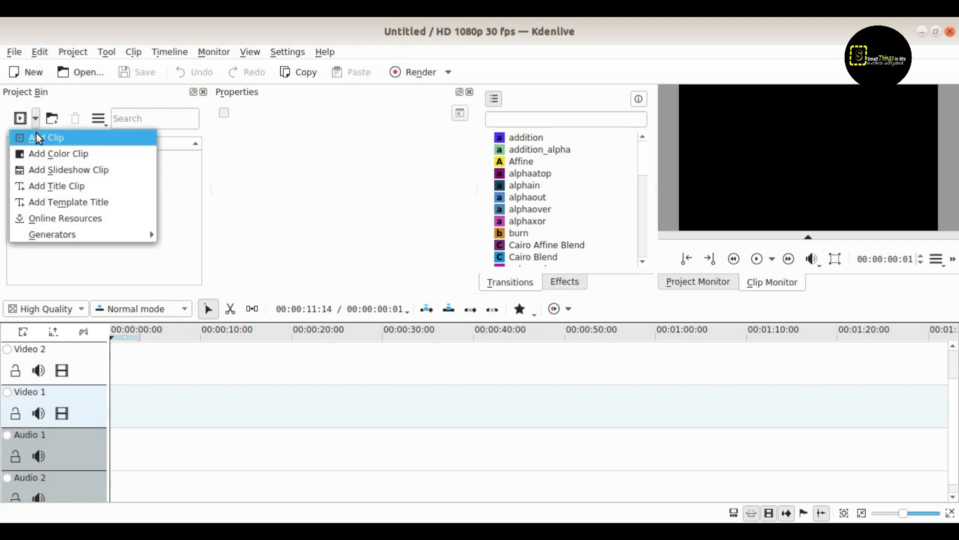
left_click(36, 133)
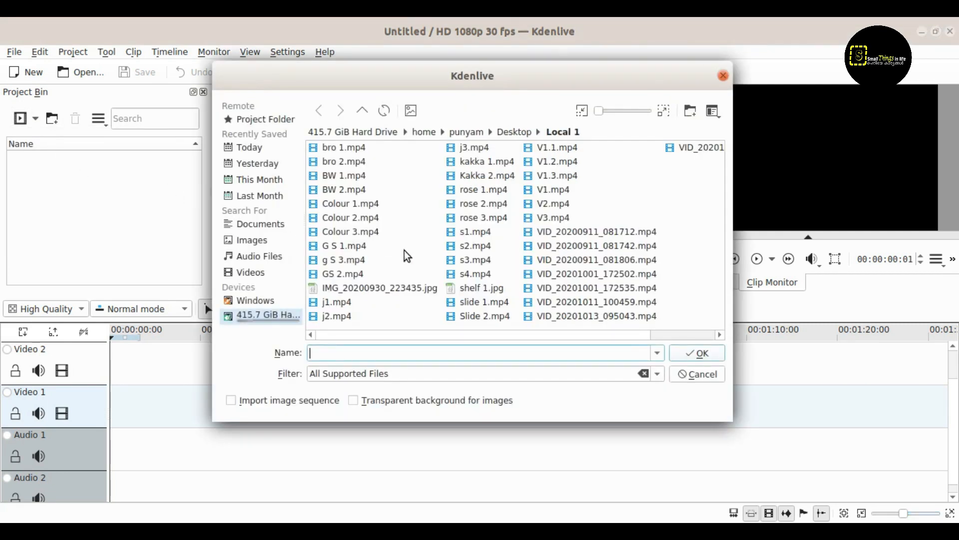
left_click(514, 133)
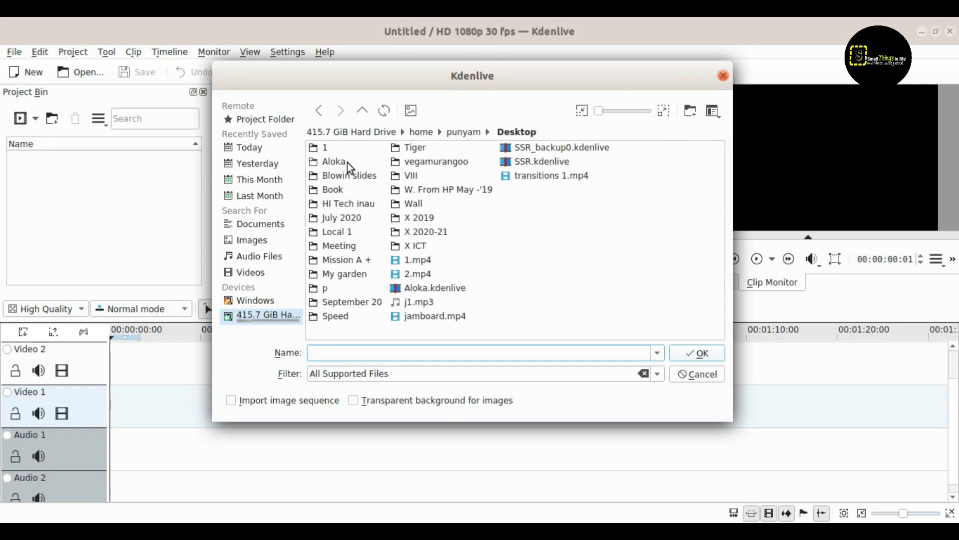
left_click(413, 259)
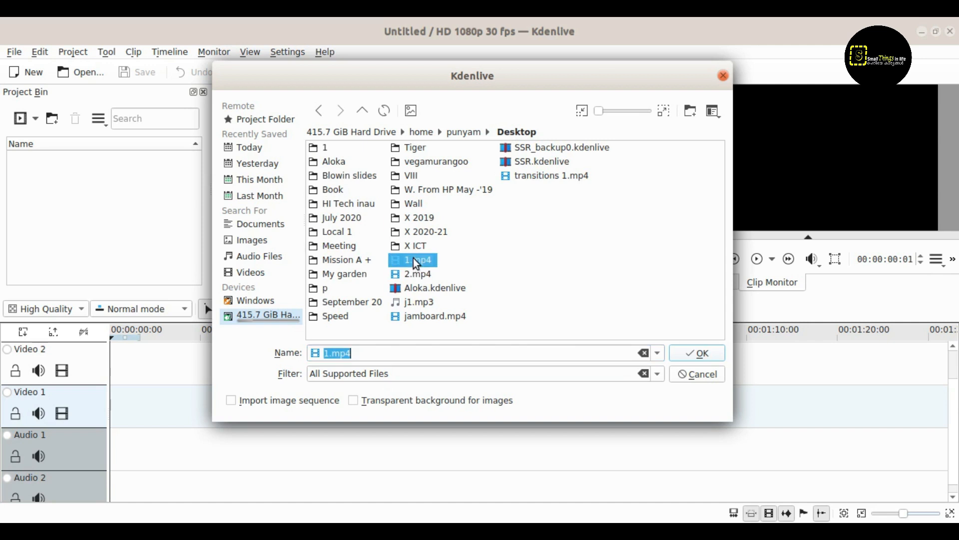
left_click(414, 273, "shift")
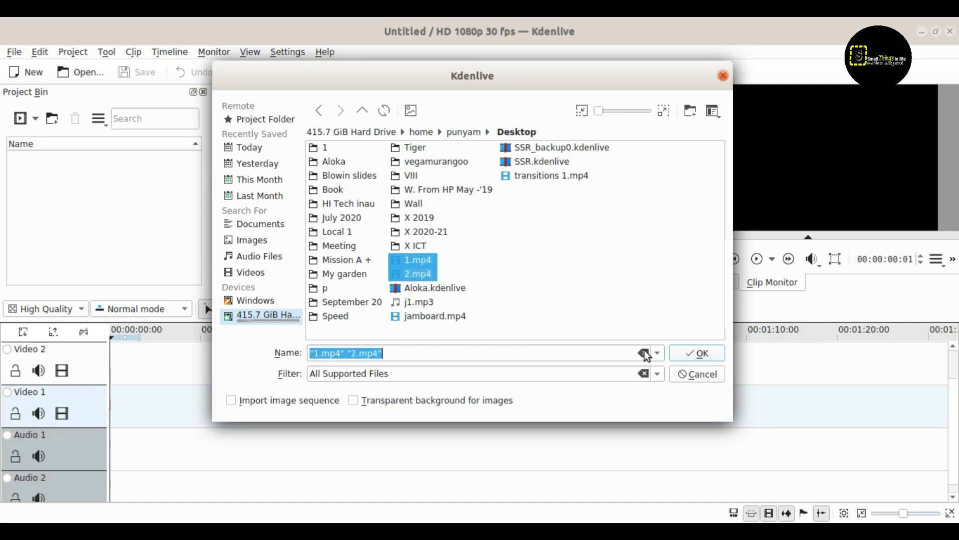
left_click(687, 353)
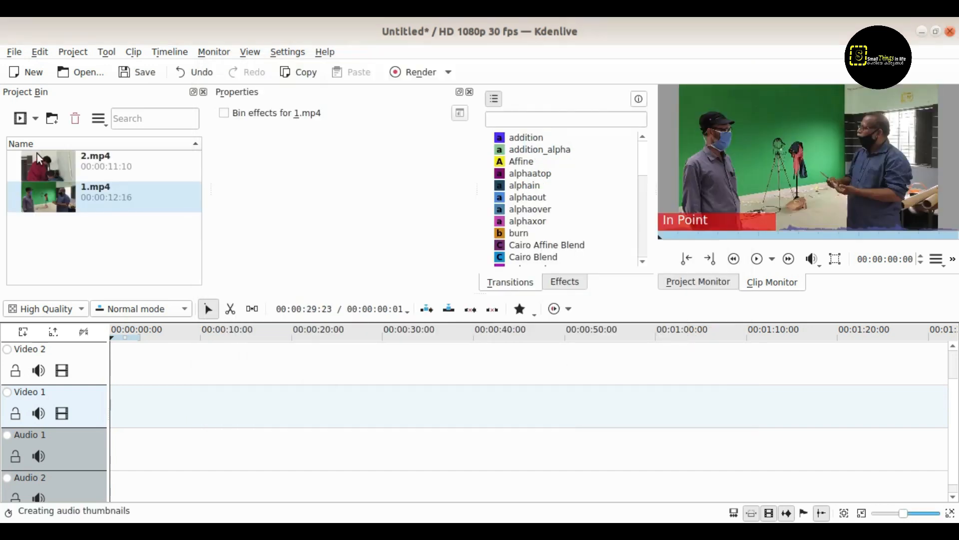
Step: Place 1.mp4 at the start of Video 1, with 2.mp4 directly after it
left_click(76, 189)
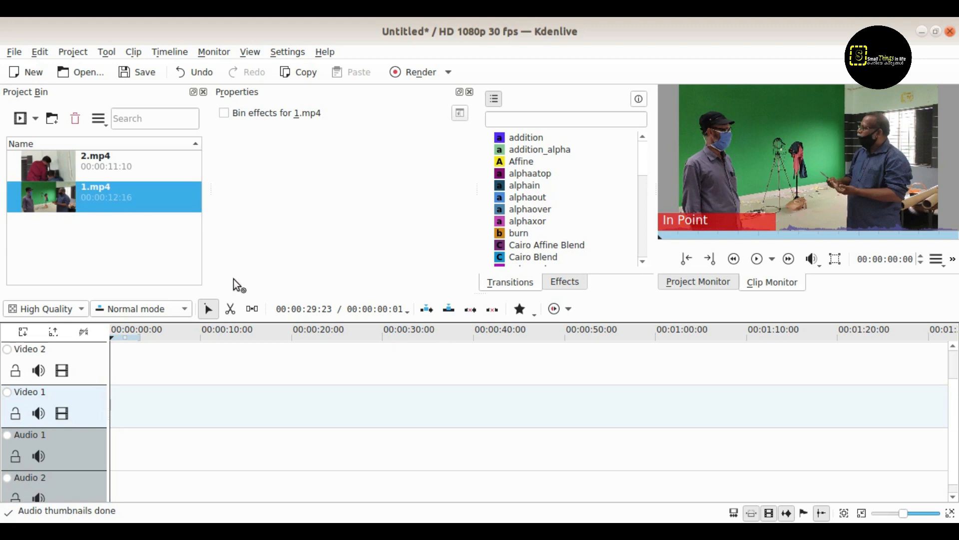
left_click_drag(234, 279, 133, 392)
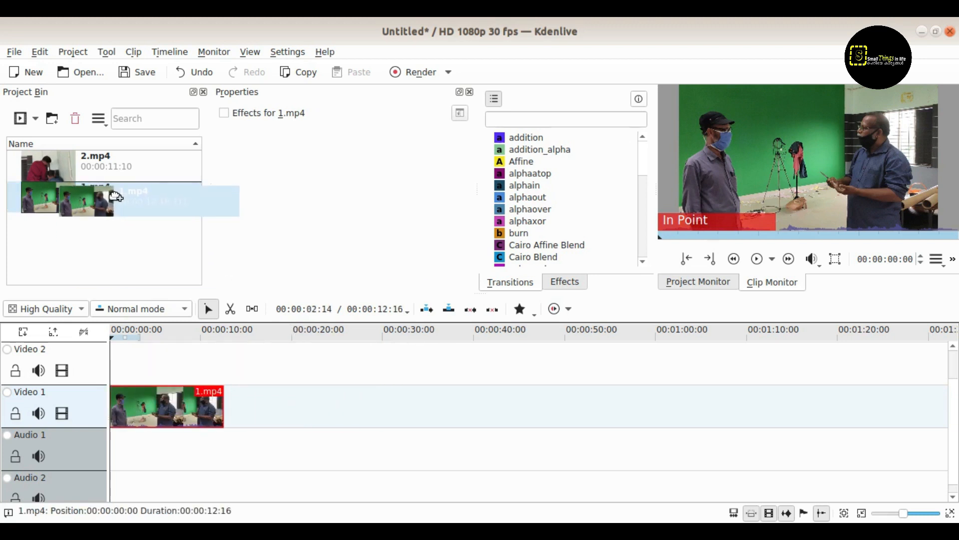
left_click_drag(100, 160, 224, 400)
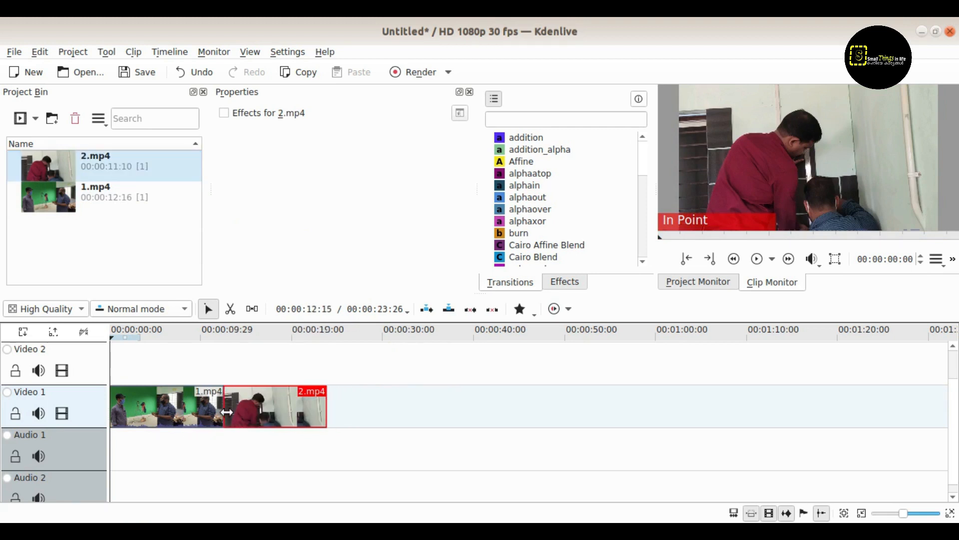
Step: Preview playback across the cut between 1.mp4 and 2.mp4
left_click(198, 332)
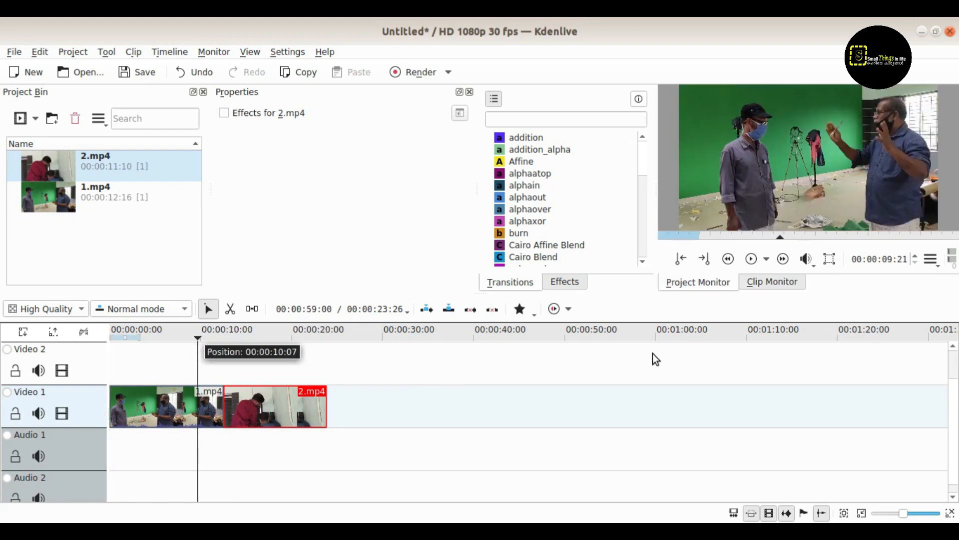
left_click(752, 260)
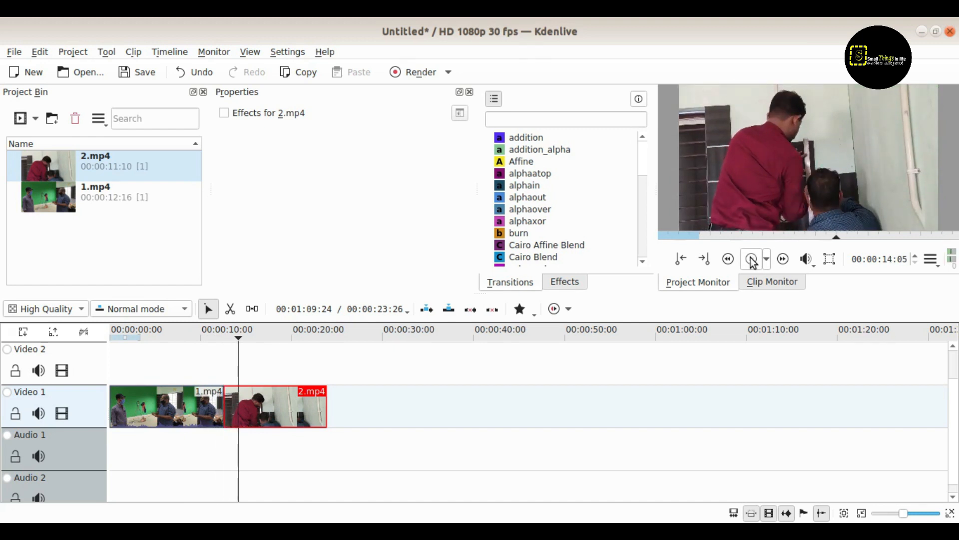
left_click(196, 332)
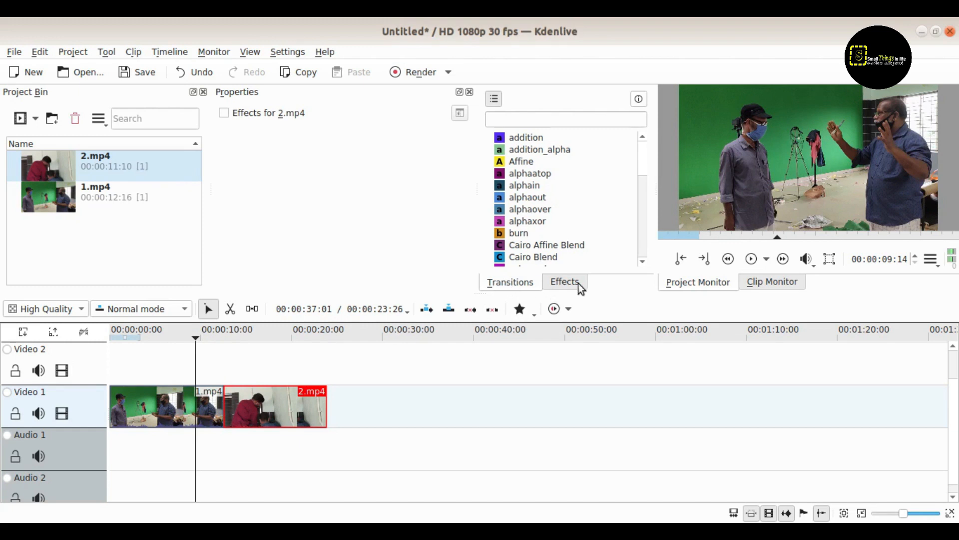
Step: Drop the Slide transition onto the 1.mp4/2.mp4 join and play it back
left_click(565, 282)
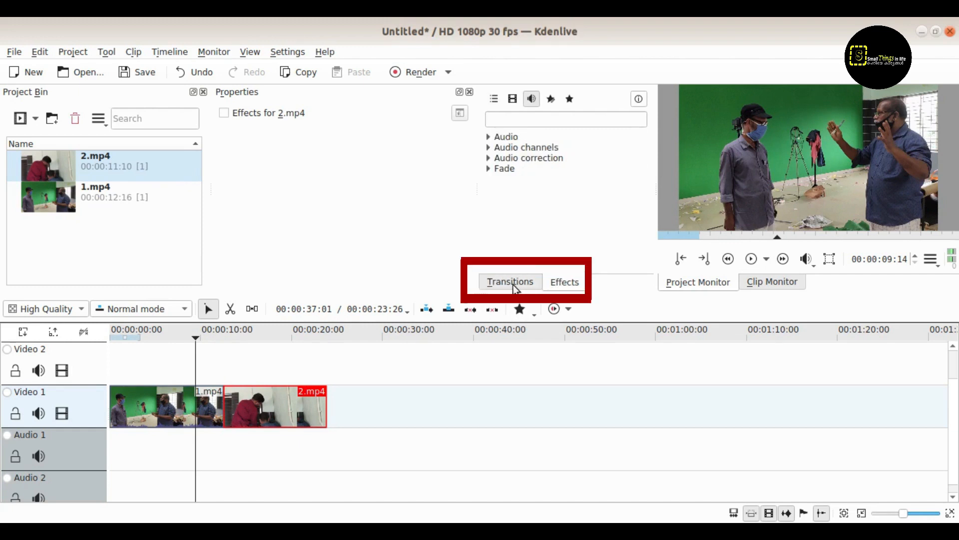
left_click(511, 283)
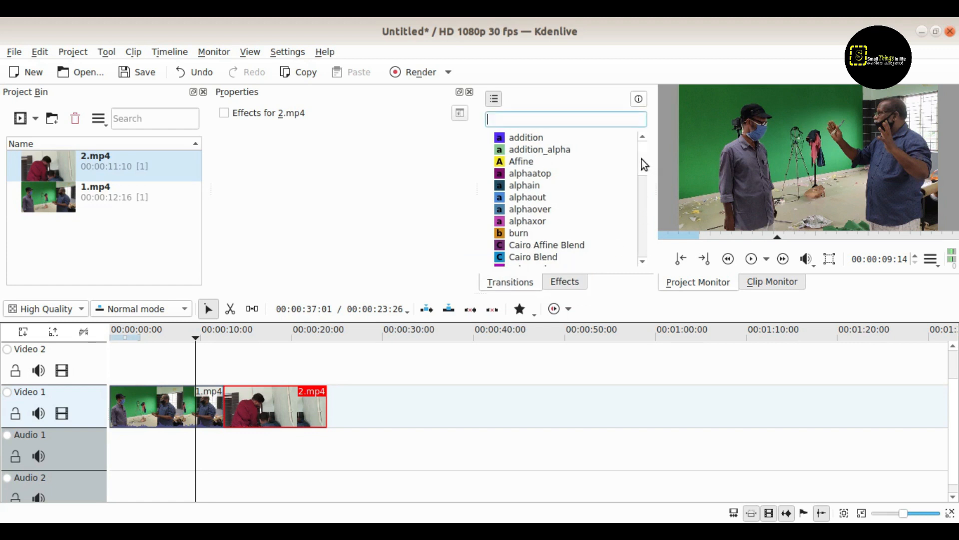
left_click_drag(641, 159, 638, 241)
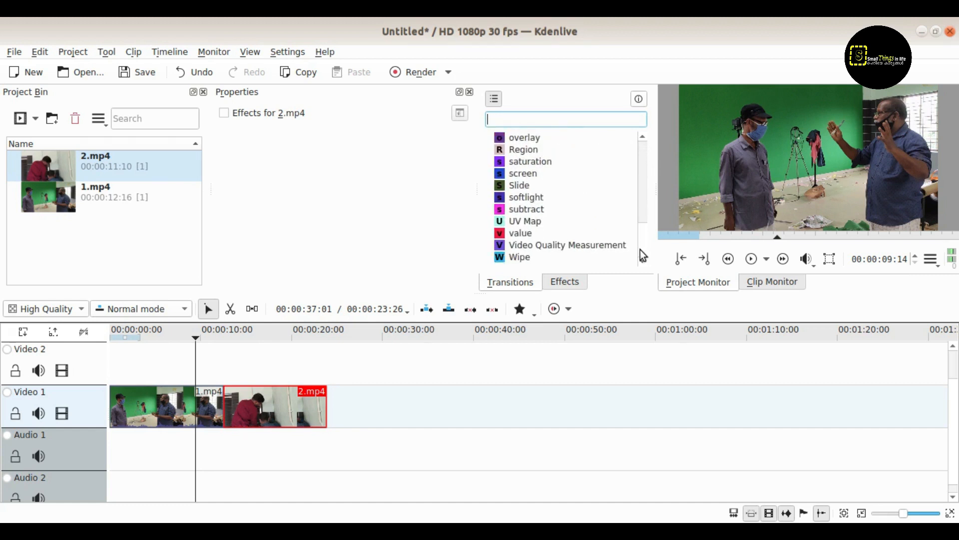
left_click(515, 187)
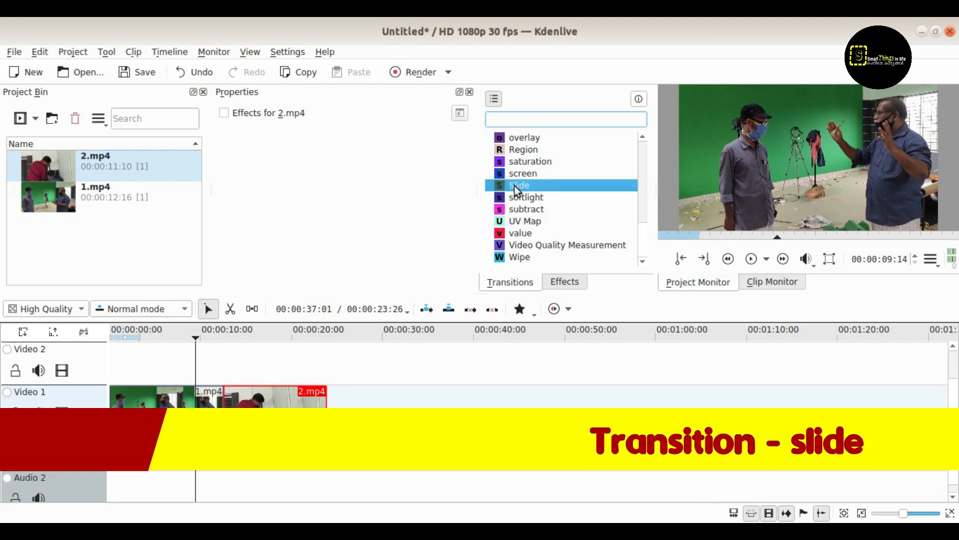
mouse_move(514, 187)
left_mouse_down()
mouse_move(459, 312)
mouse_move(265, 405)
mouse_move(218, 413)
left_mouse_up()
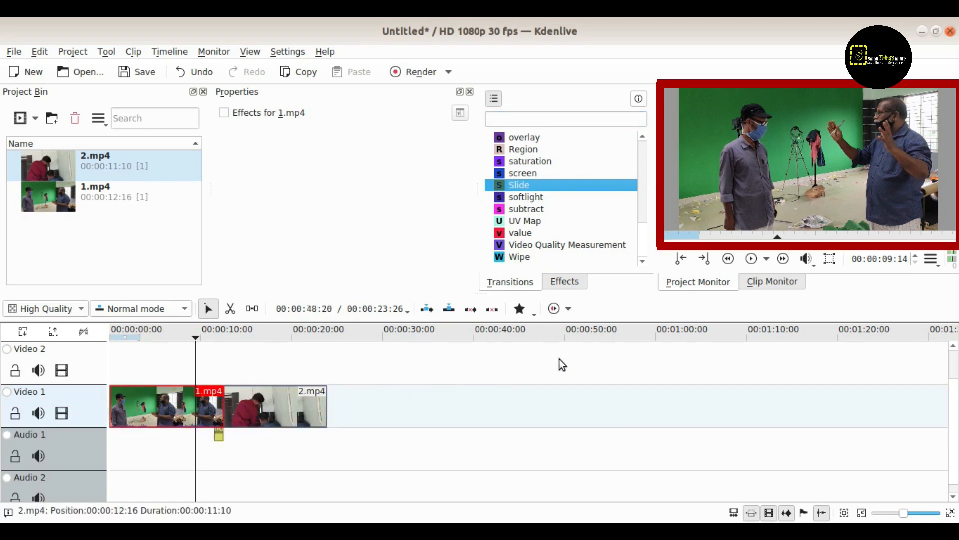
left_click(751, 260)
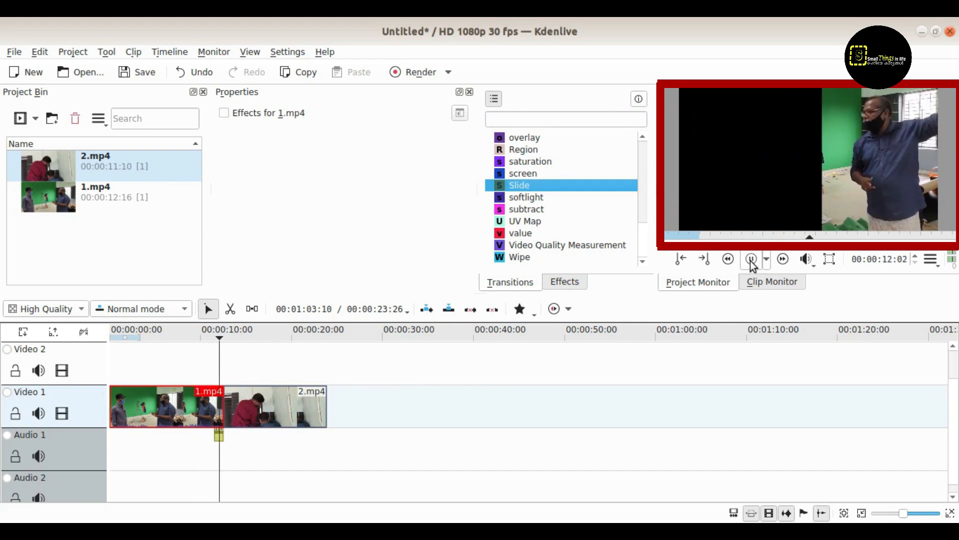
left_click(751, 259)
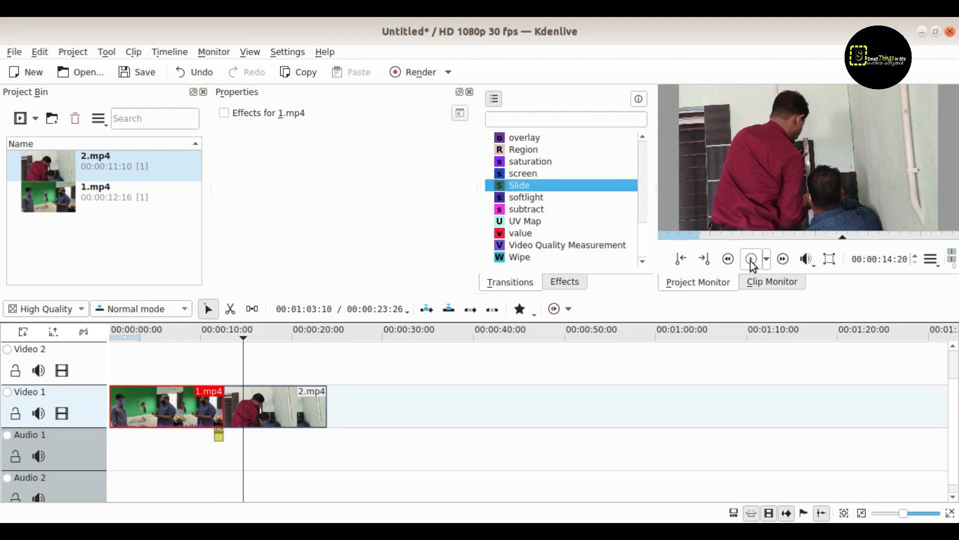
Step: Set the Slide transition to start right and end left, then preview it
left_click(219, 437)
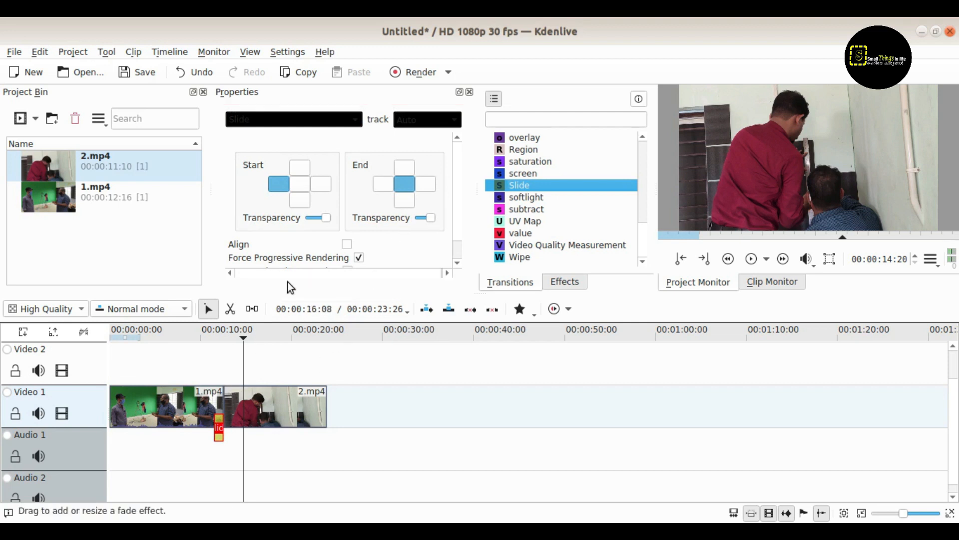
left_click(322, 184)
left_click(385, 182)
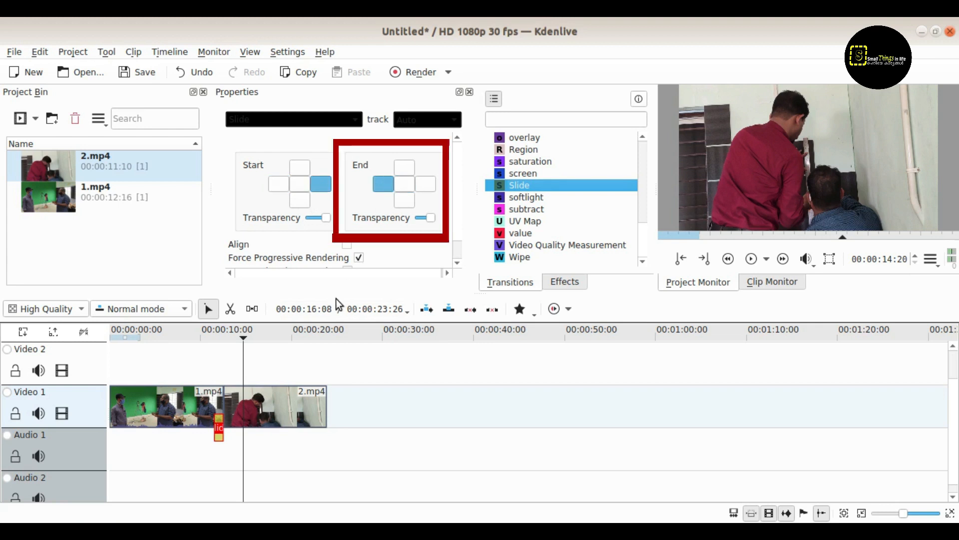
left_click(202, 325)
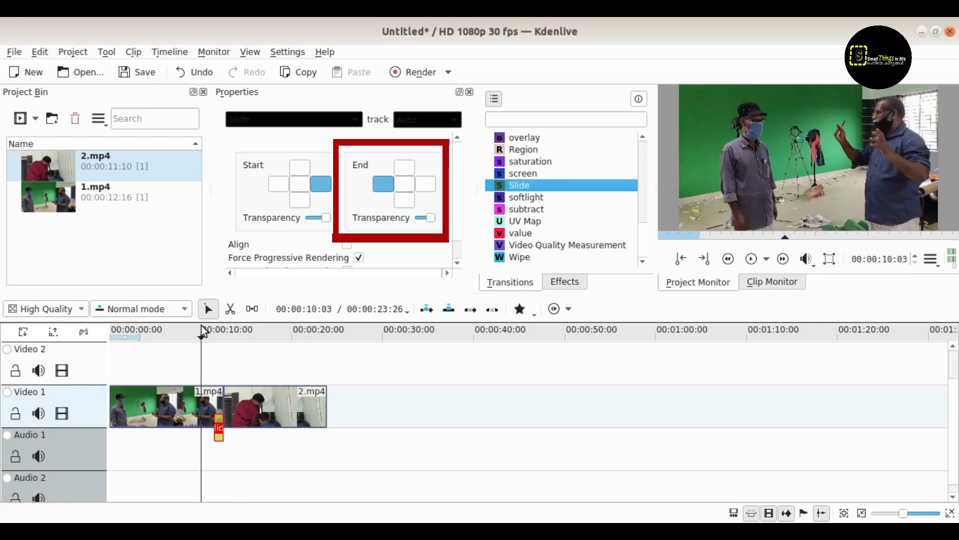
left_click(756, 262)
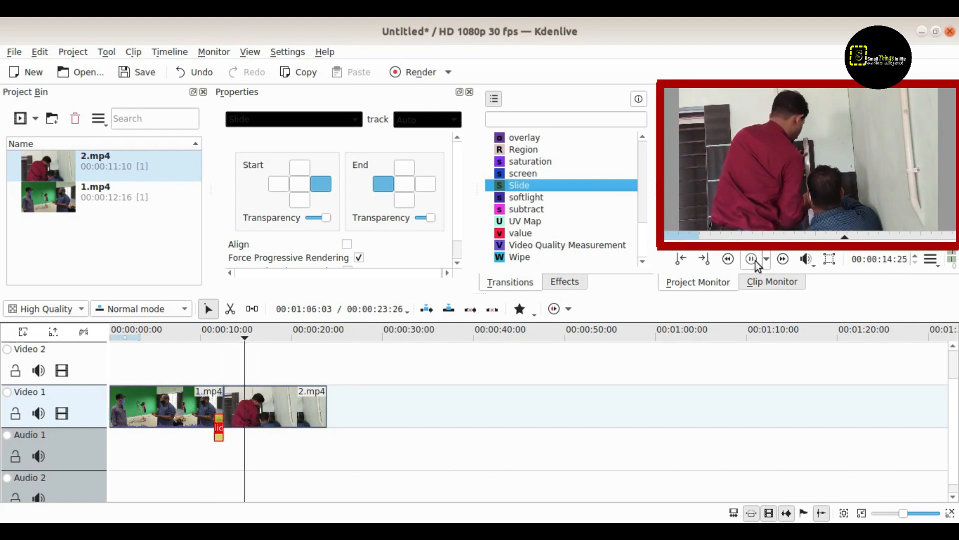
left_click(755, 261)
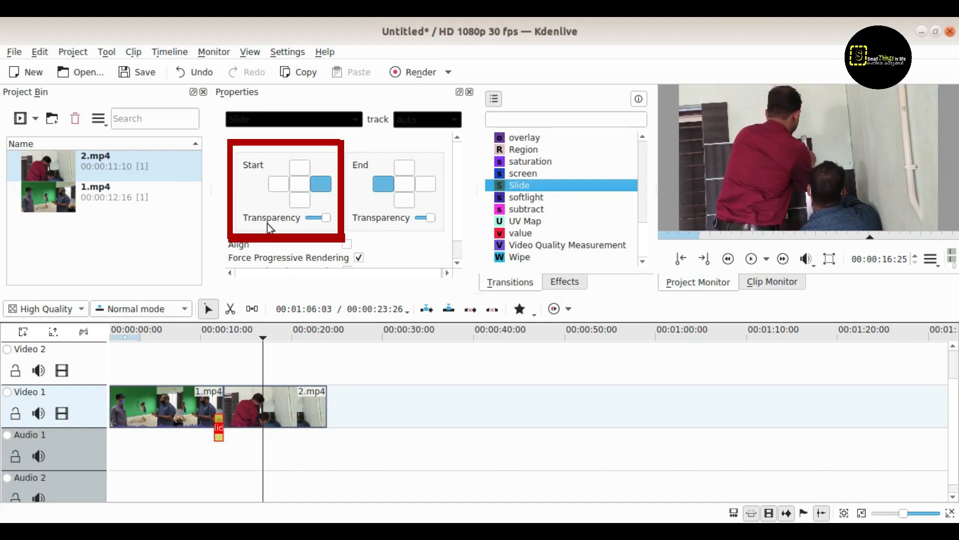
Step: Change the slide to run from top to bottom and preview it
left_click(298, 166)
left_click(403, 201)
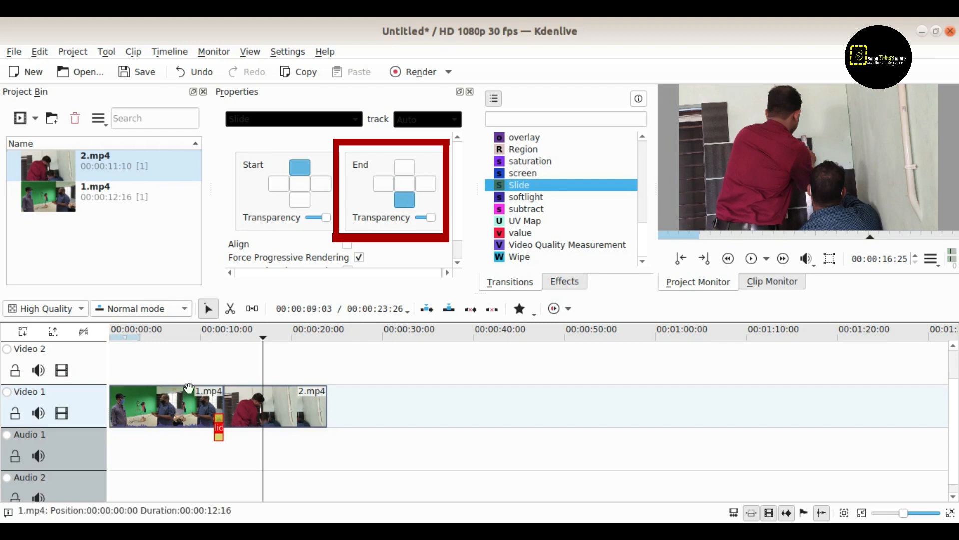
left_click(214, 335)
left_click(752, 259)
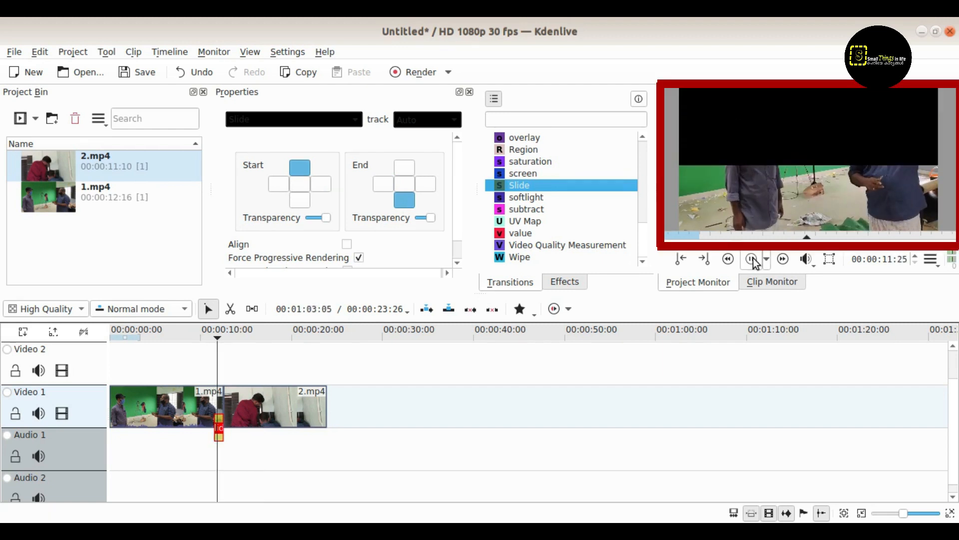
left_click(752, 259)
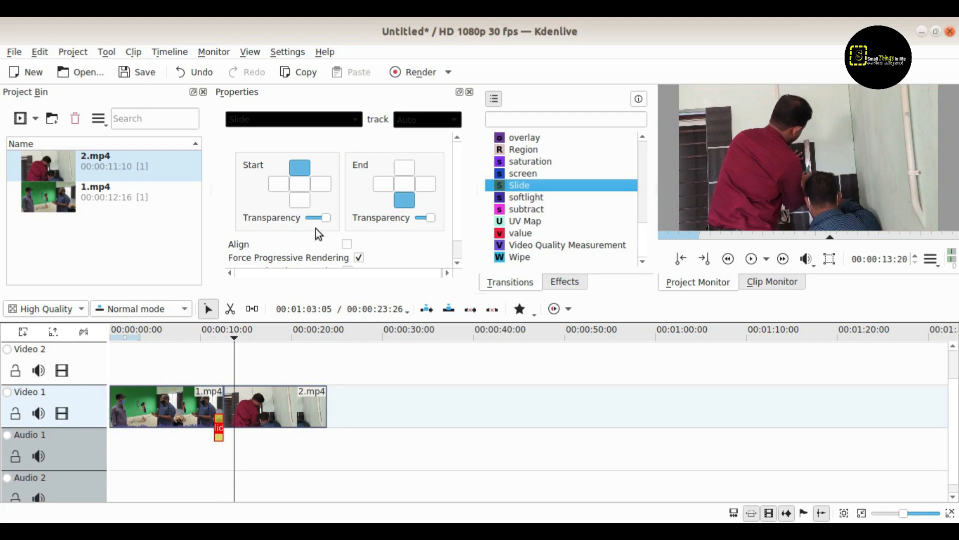
Step: Set the slide to start at the bottom and end at the top
left_click(301, 200)
left_click(403, 167)
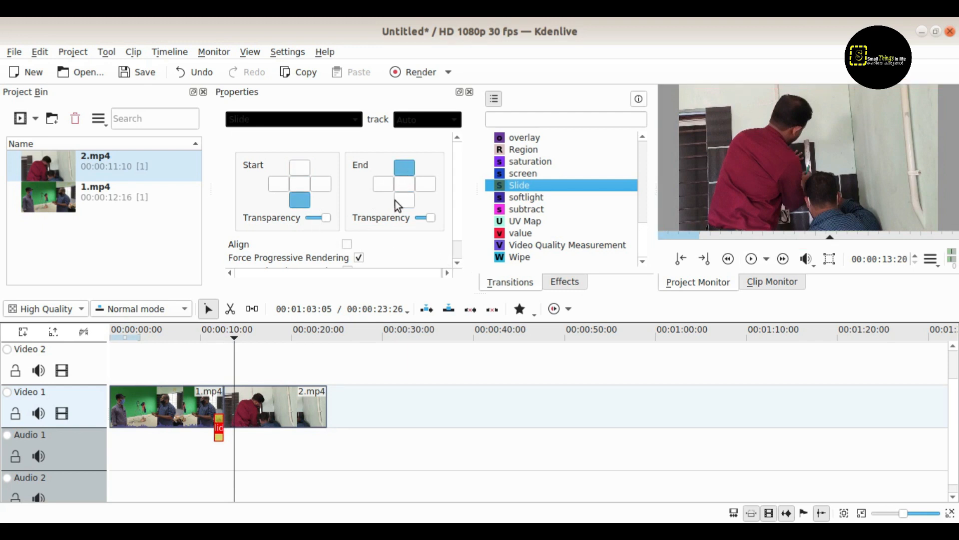
left_click(211, 338)
Step: Play the timeline through the bottom-to-top Slide transition
left_click(751, 259)
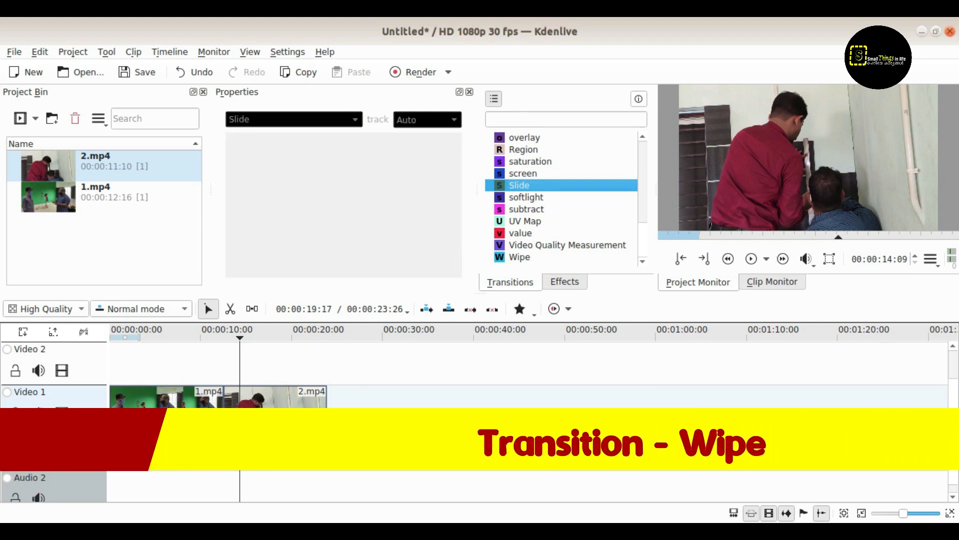
Step: Drop Wipe from the Transitions list onto the 1.mp4/2.mp4 join on Video 1
left_click(521, 257)
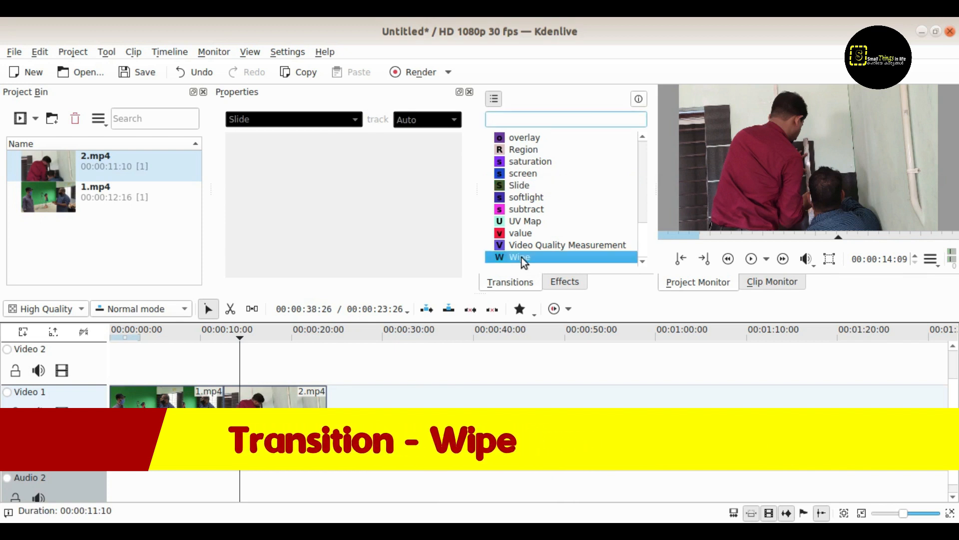
left_click_drag(522, 257, 218, 410)
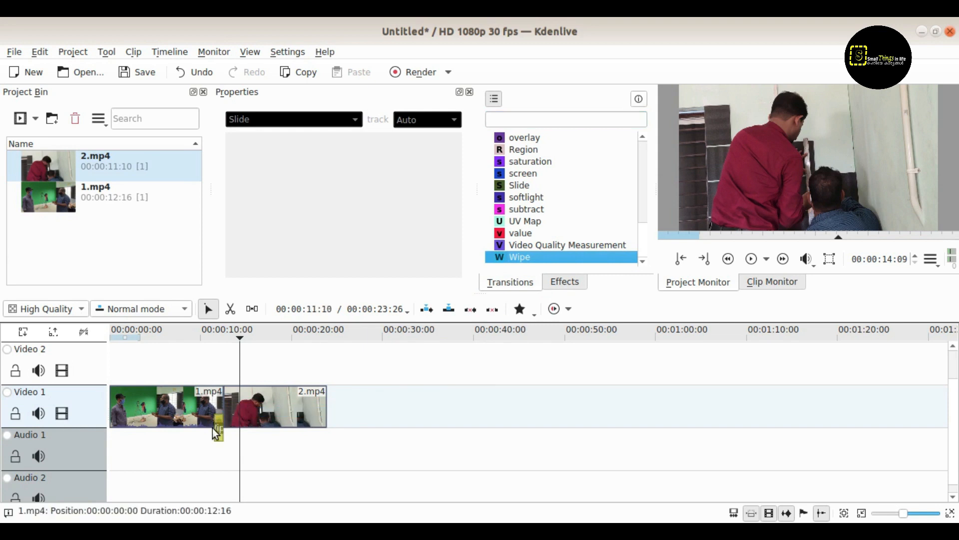
Step: Select the Wipe transition and preview its default wipe from just before the join
left_click(219, 429)
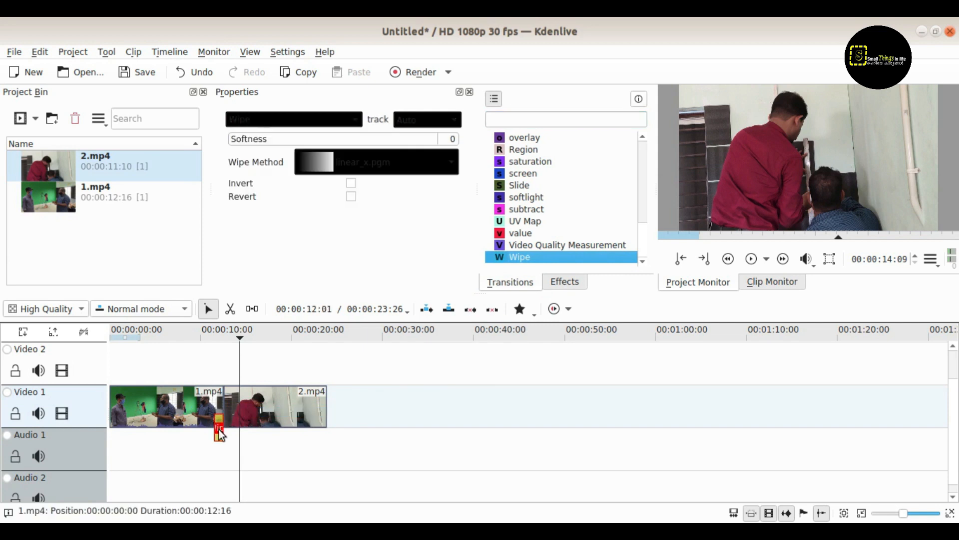
left_click(191, 331)
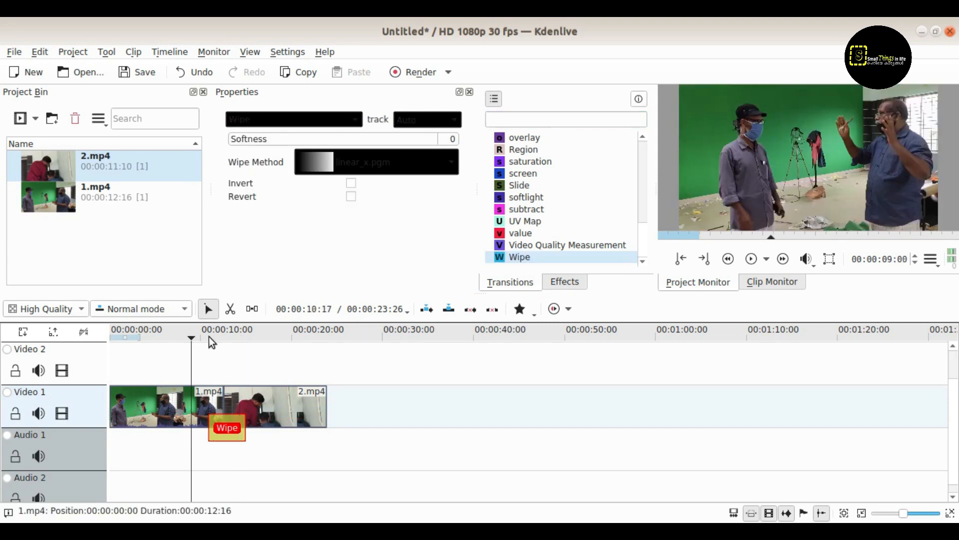
left_click(751, 258)
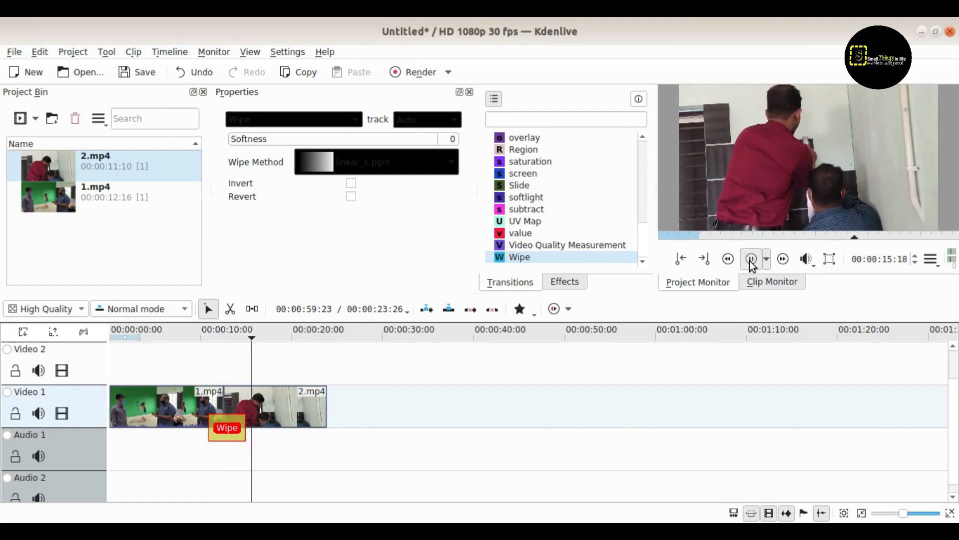
left_click(752, 262)
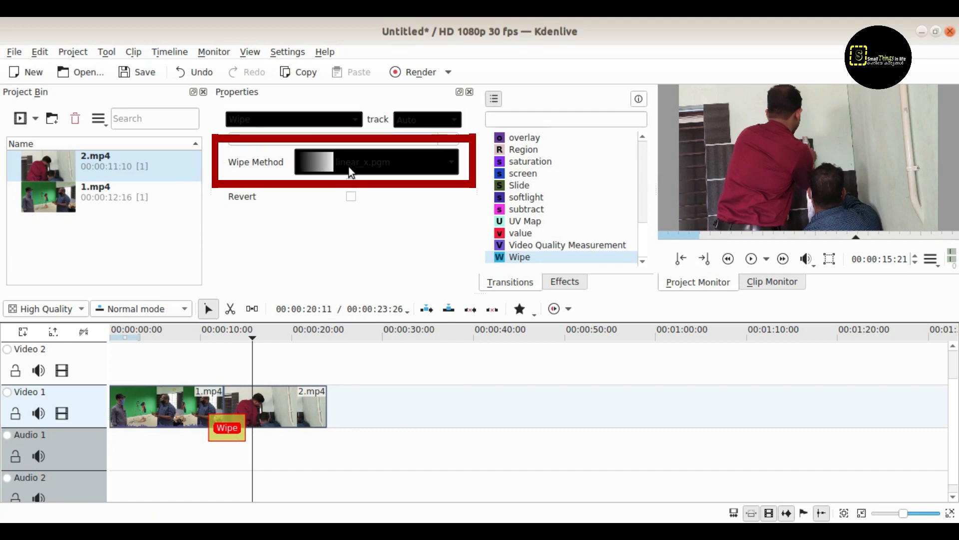
Step: Set the Wipe method to spiral2.pgm and preview it
left_click(407, 161)
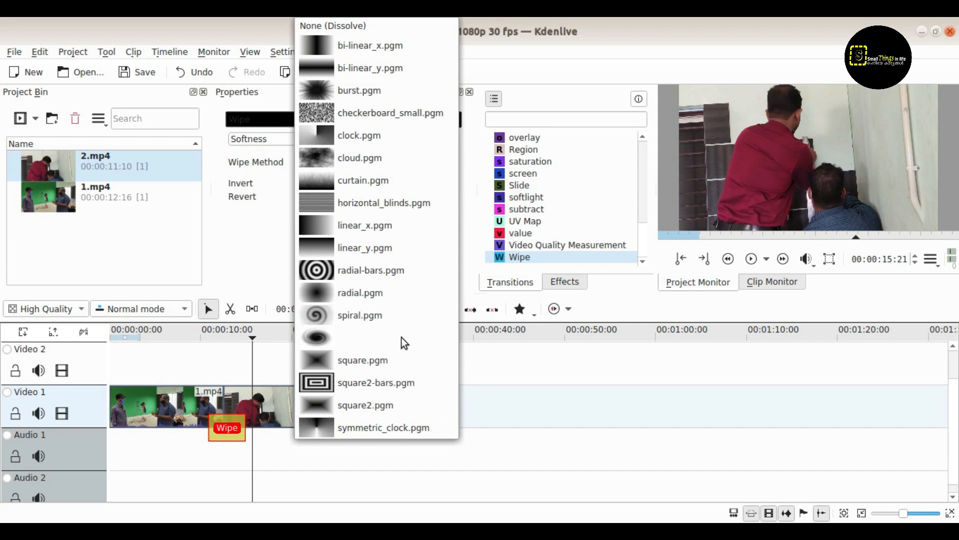
left_click(347, 335)
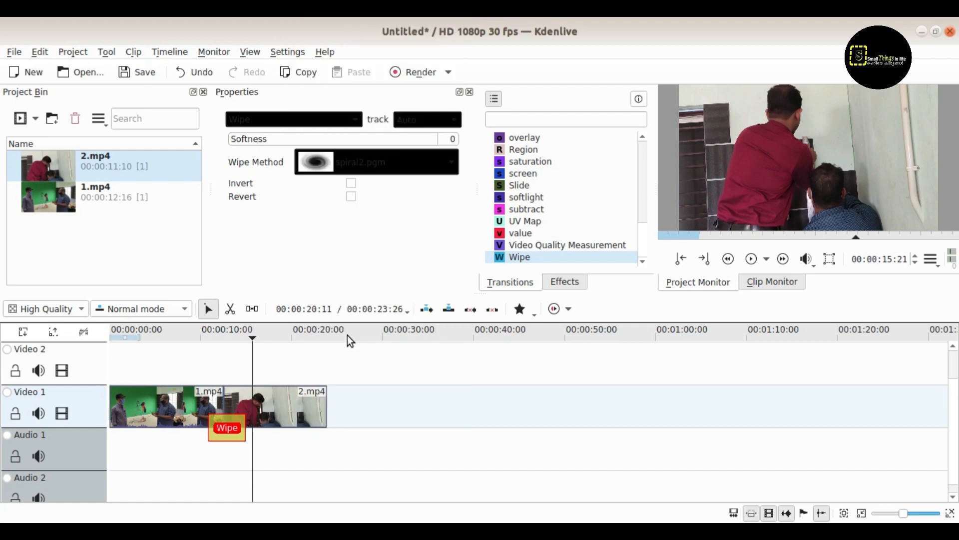
left_click(194, 338)
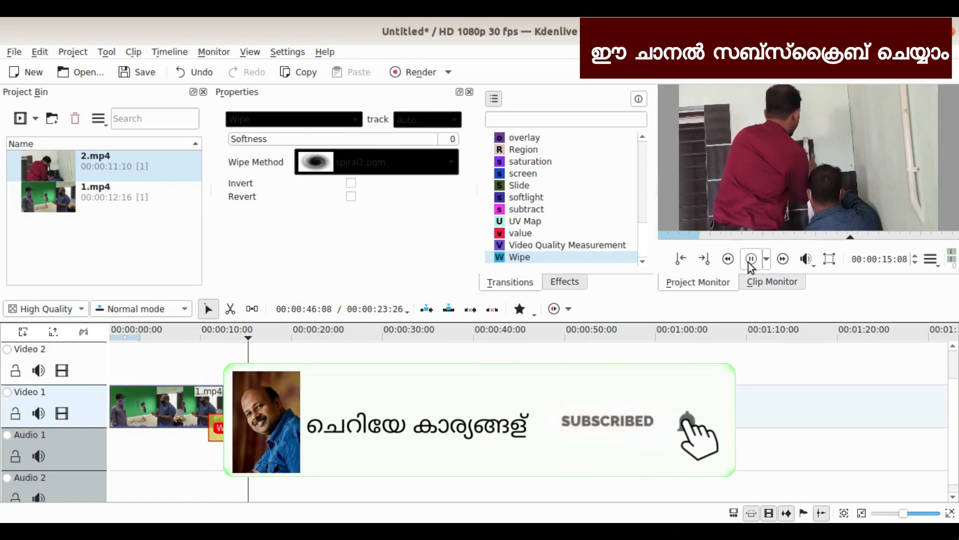
left_click(751, 258)
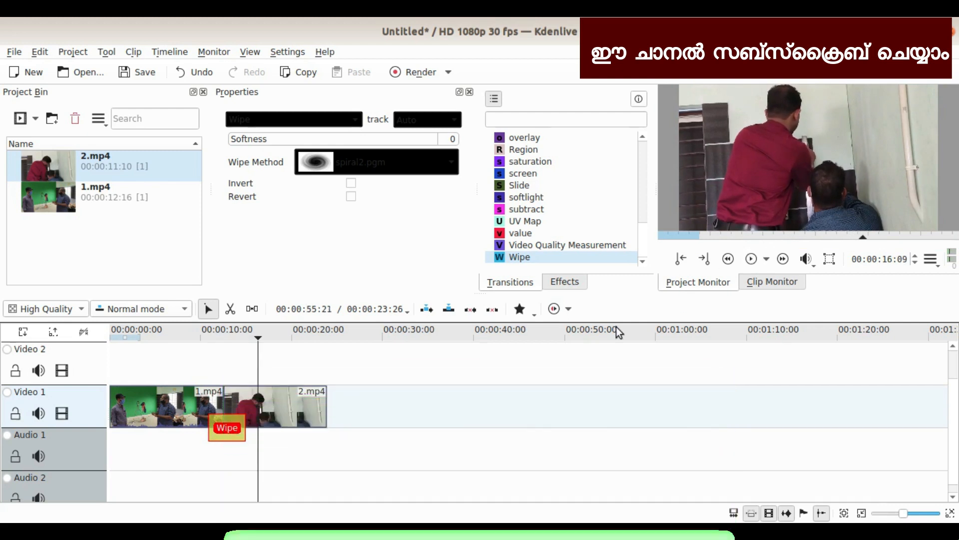
Step: Switch the Wipe method to radial.pgm and preview the expanding-circle reveal
left_click(204, 334)
left_click(395, 162)
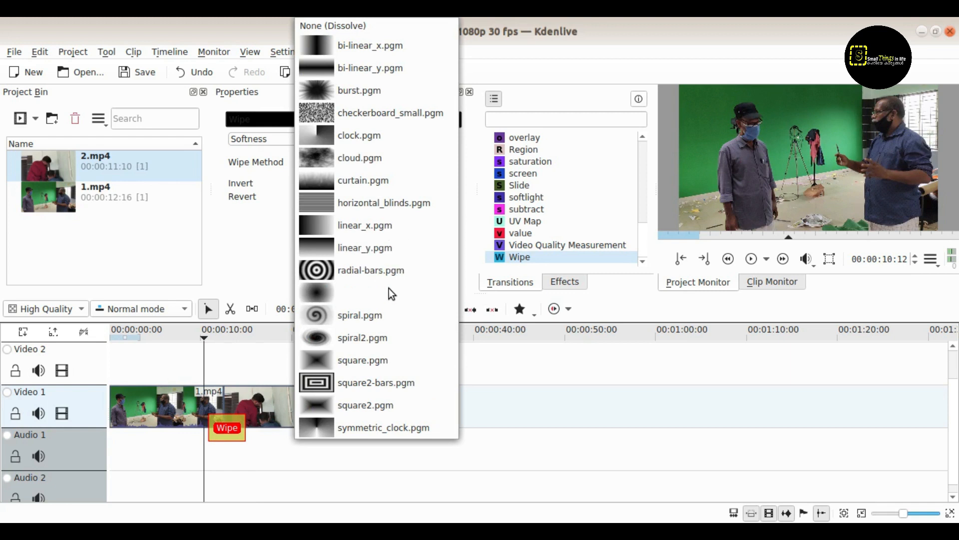
left_click(362, 293)
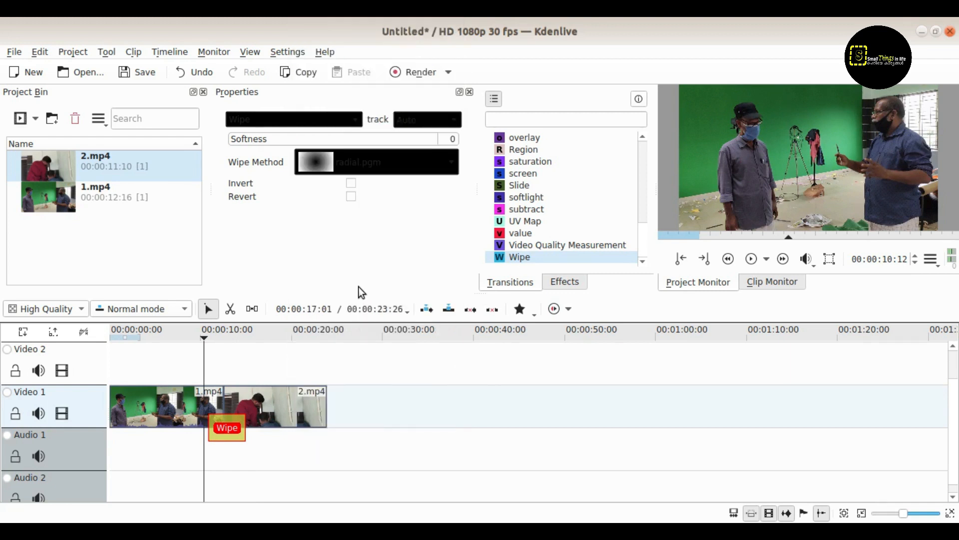
left_click(751, 263)
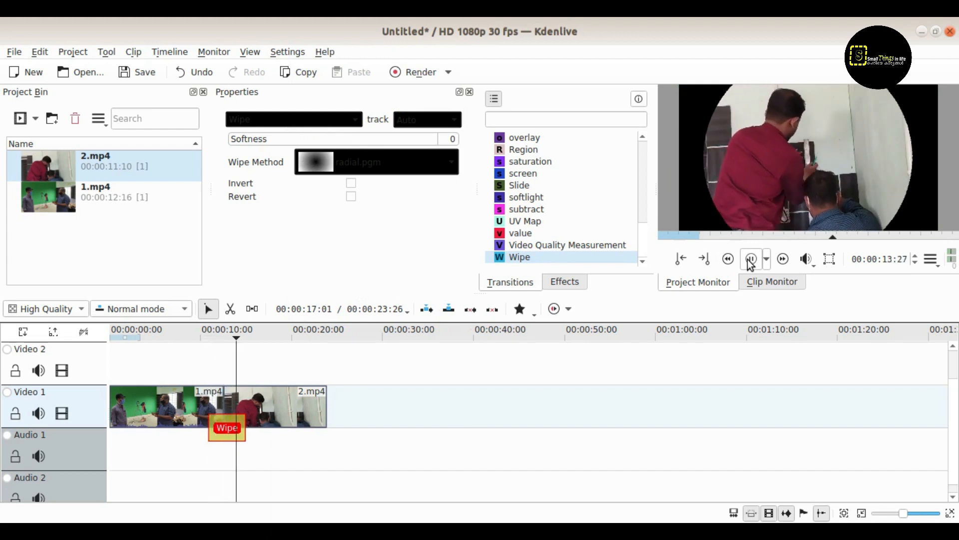
left_click(751, 261)
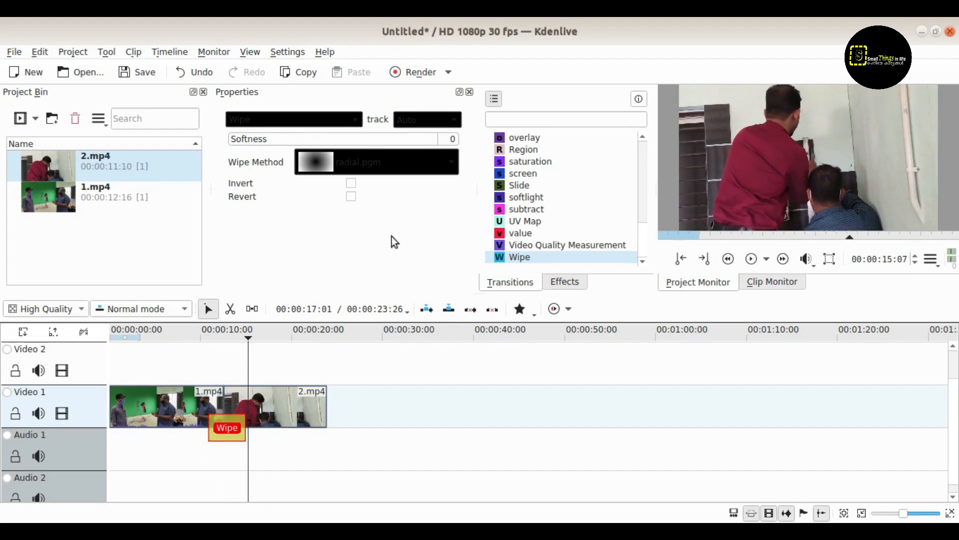
left_click(380, 168)
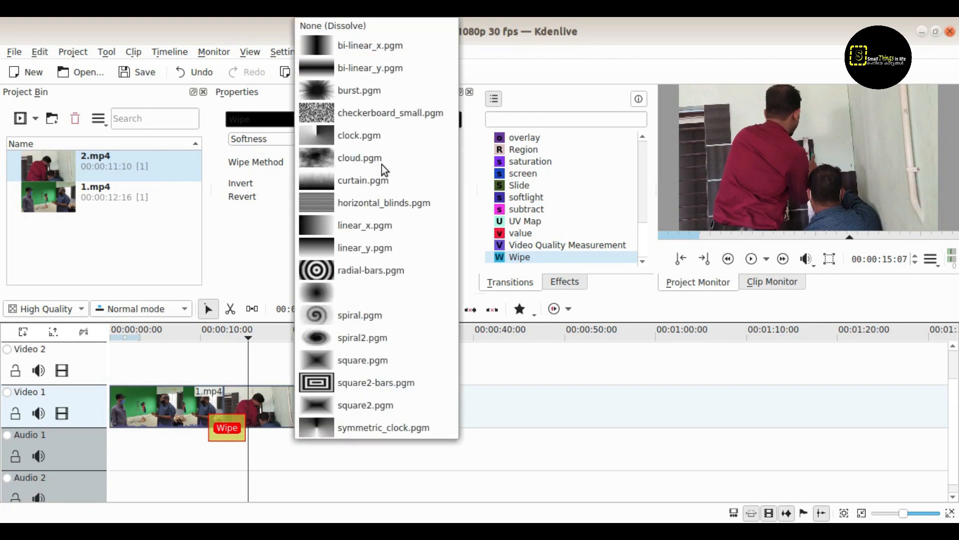
Step: Preview the square2 wipe, then switch the Wipe Method to burst.pgm and preview it
left_click(381, 183)
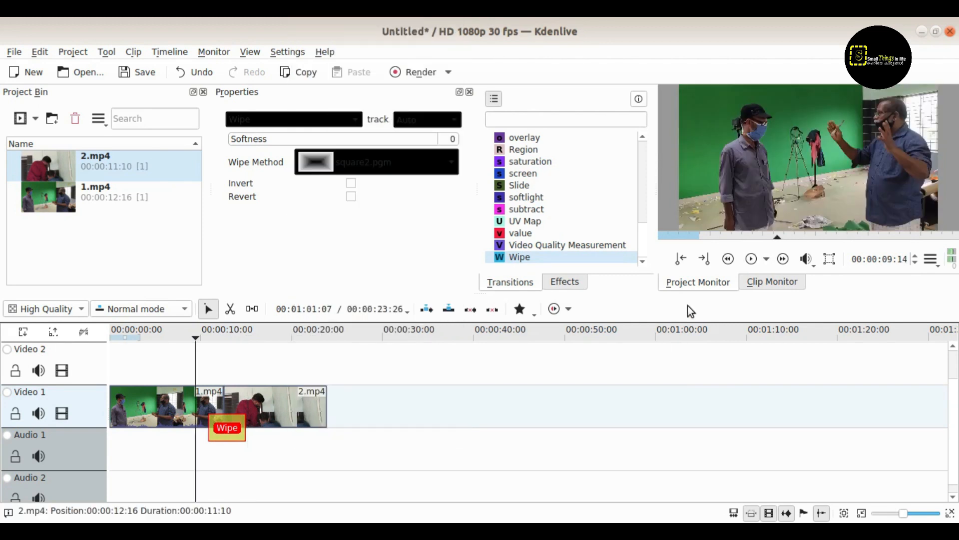
left_click(752, 260)
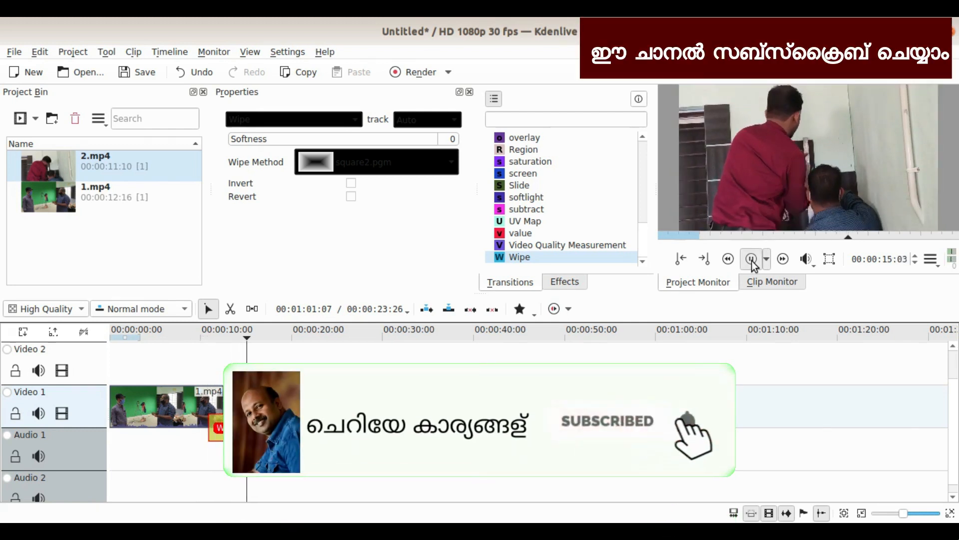
left_click(751, 259)
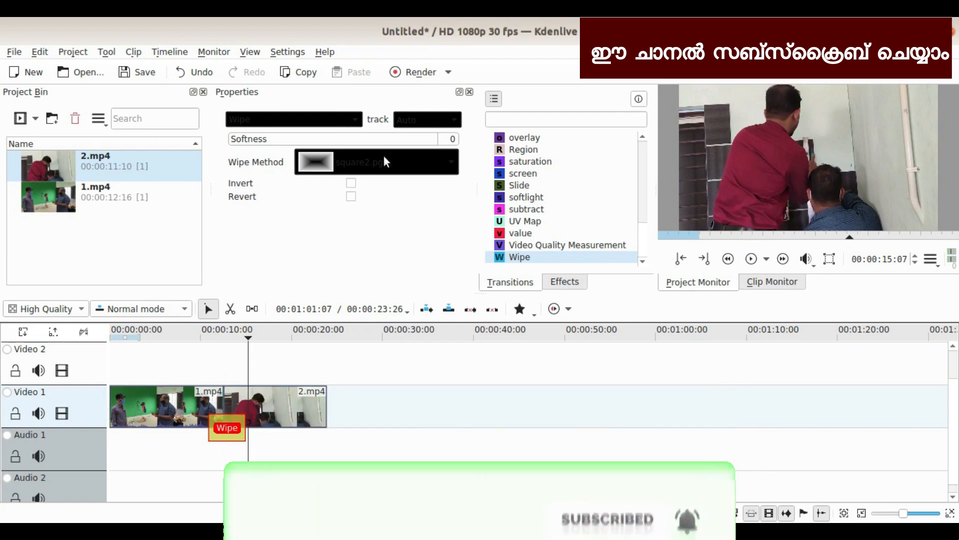
left_click(383, 155)
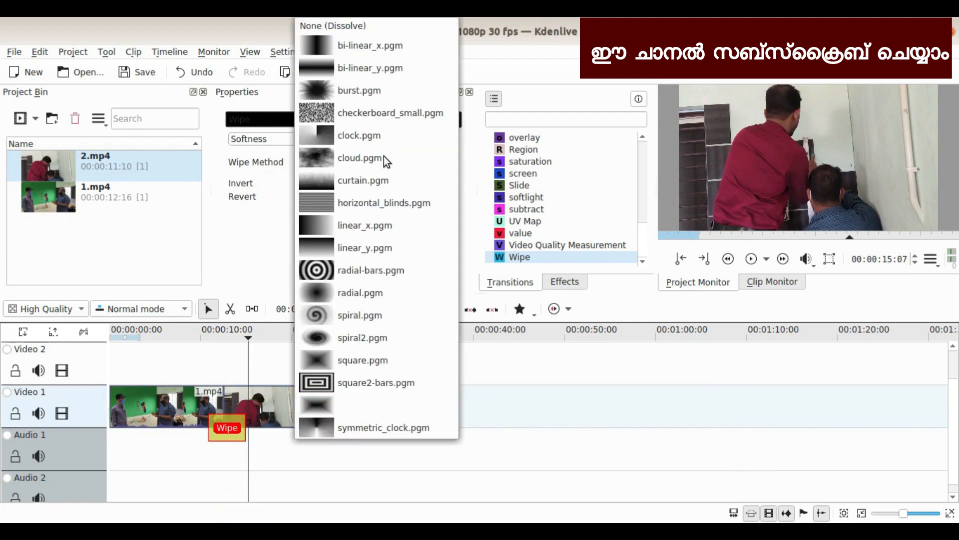
left_click(367, 84)
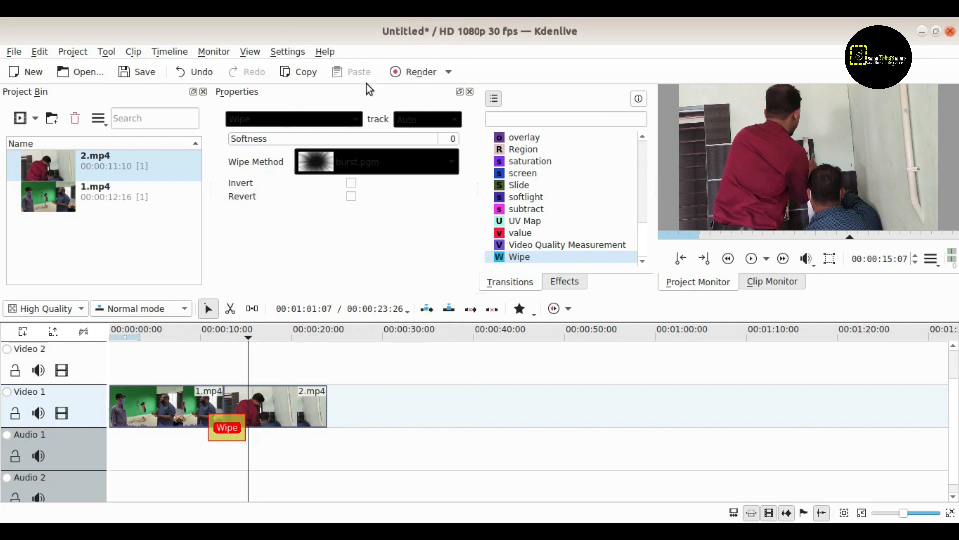
left_click(191, 332)
left_click(753, 260)
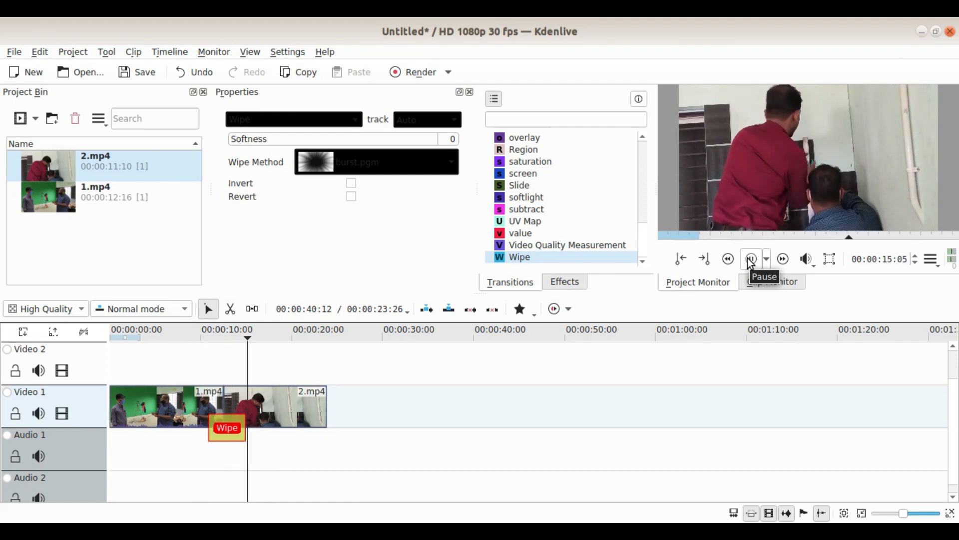
left_click(751, 260)
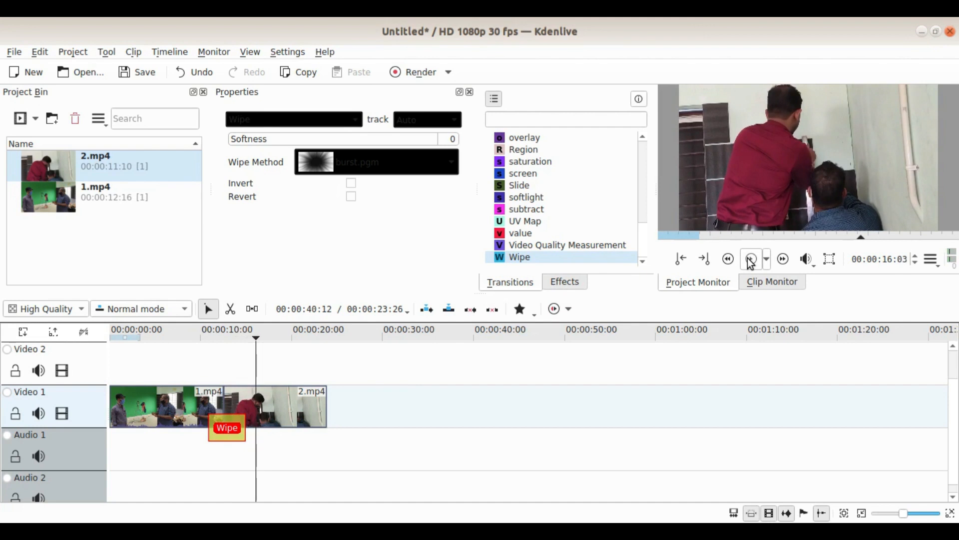
Step: Switch the Wipe Method to curtain.pgm and play it back from before the transition
left_click(395, 165)
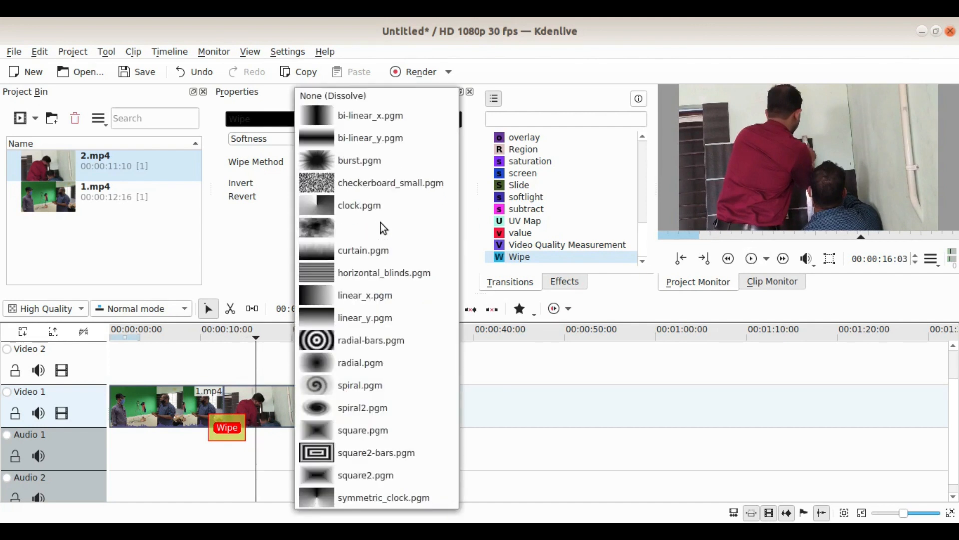
left_click(379, 247)
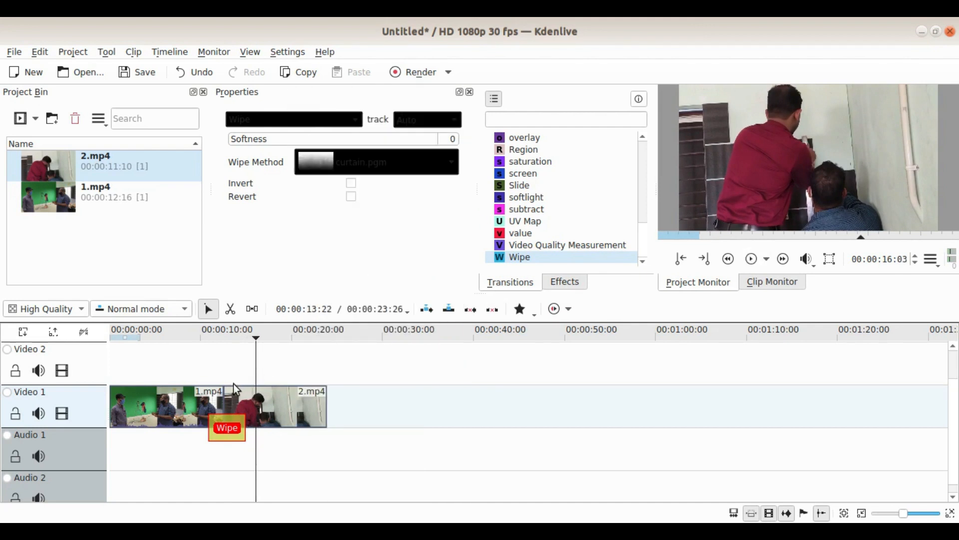
left_click(194, 335)
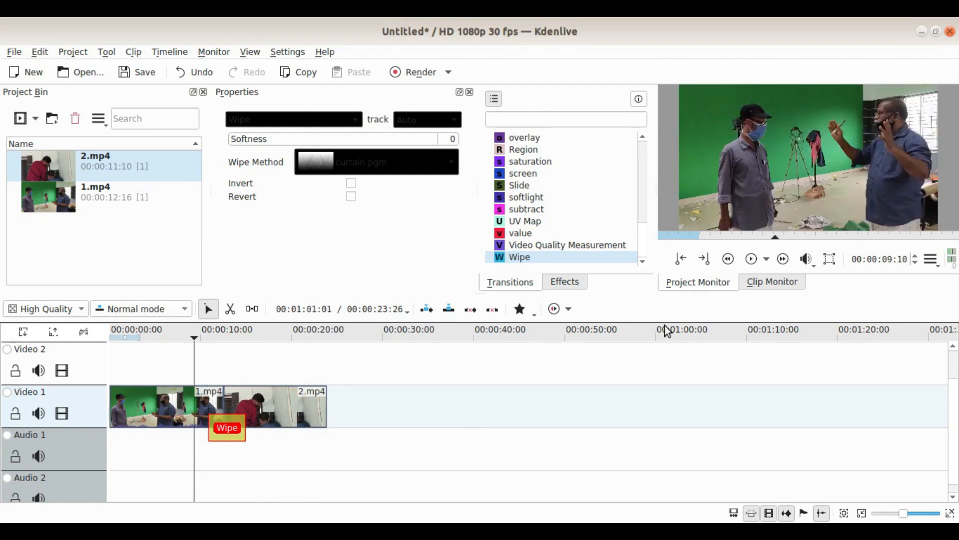
left_click(750, 260)
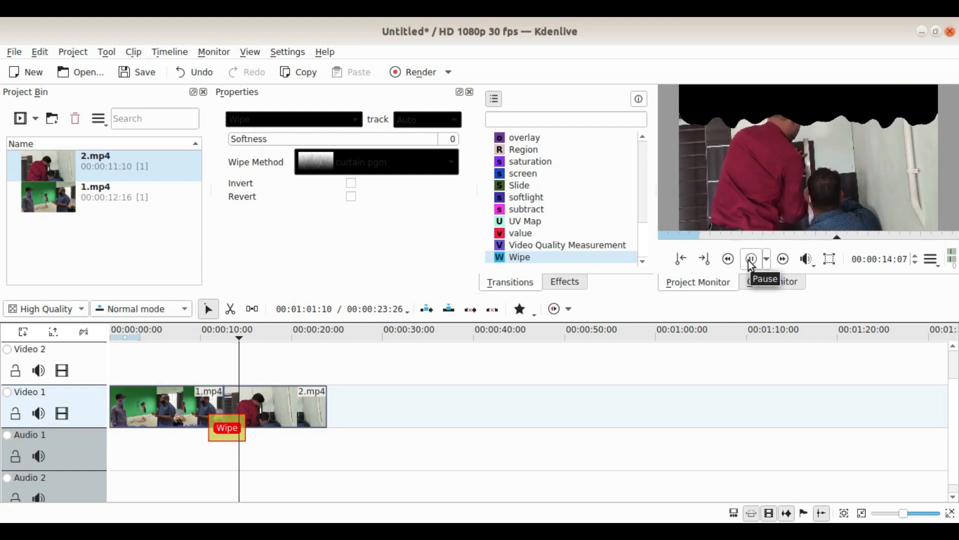
left_click(751, 261)
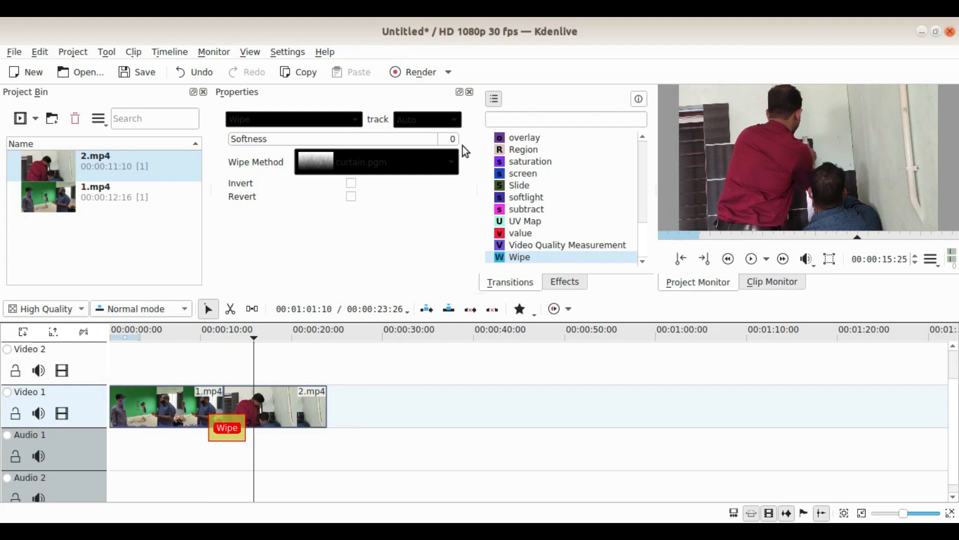
Step: Raise the wipe Softness to 94 and preview the softened transition
left_click(427, 141)
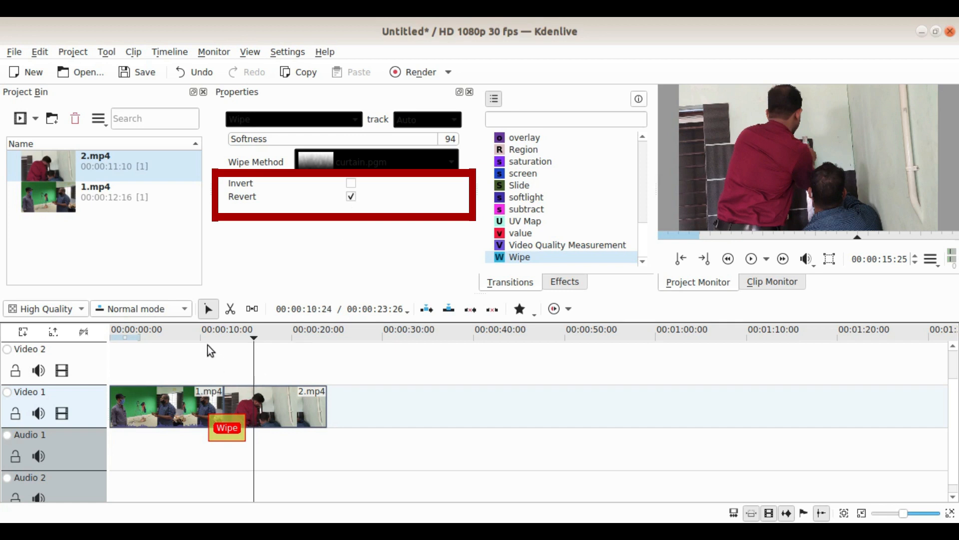
left_click(196, 335)
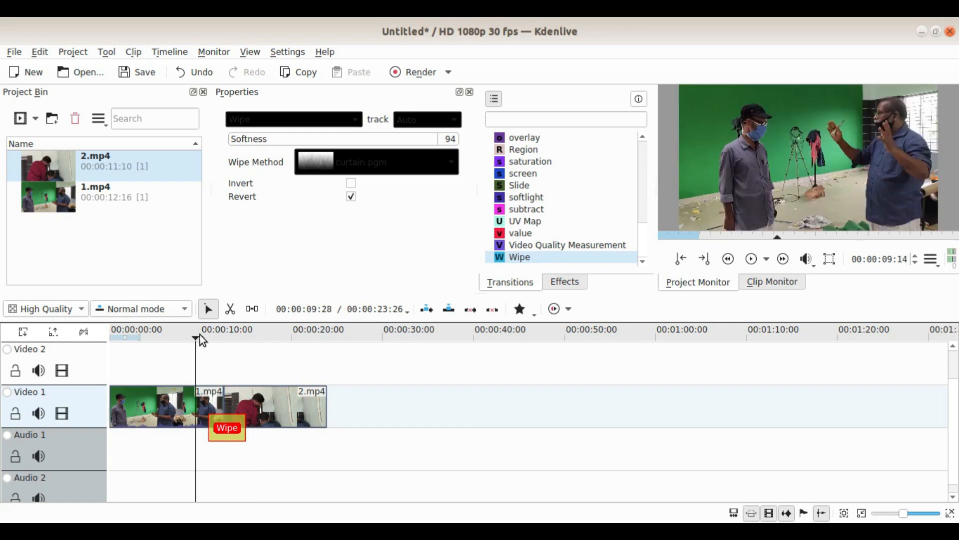
left_click(752, 259)
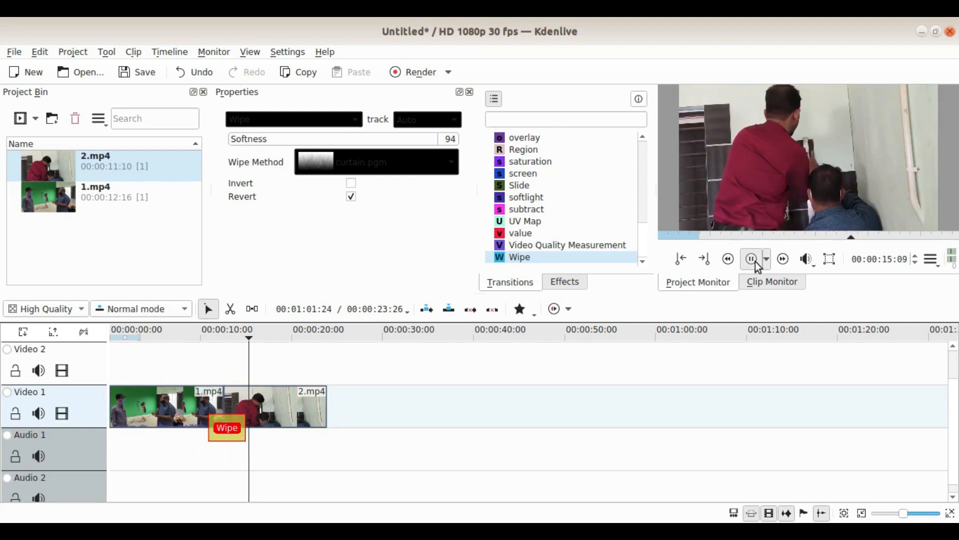
left_click(756, 262)
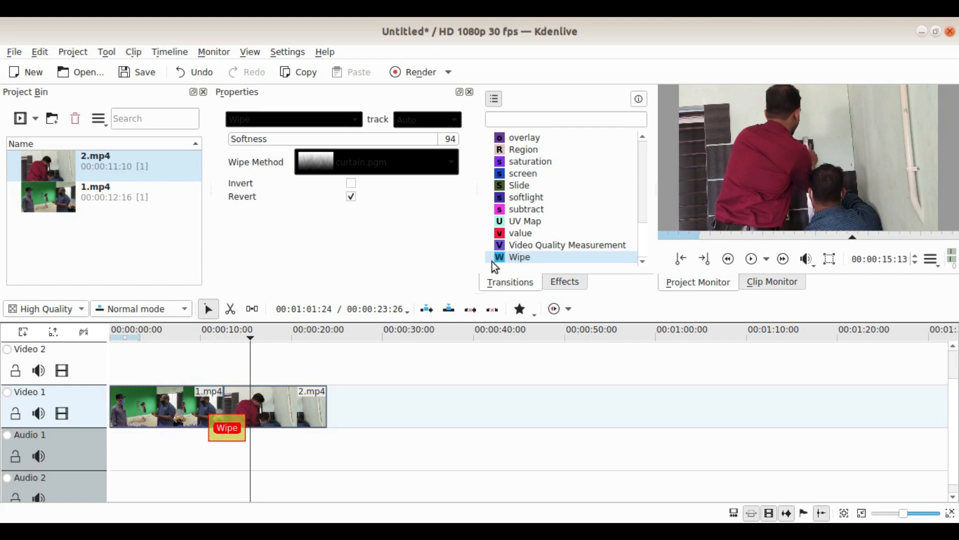
Step: Turn Invert on and Revert off, preview the wipe, then choose checkerboard_small.pgm
left_click(351, 184)
left_click(352, 196)
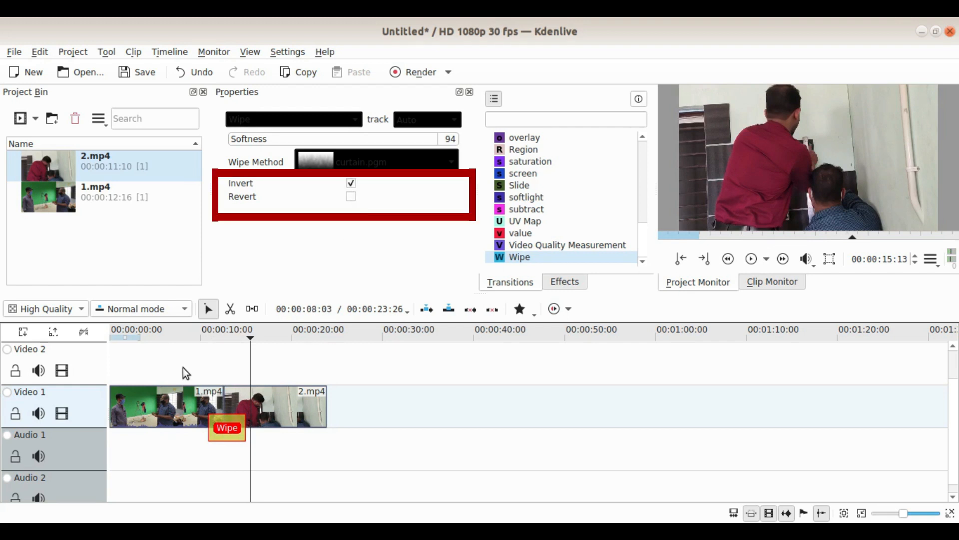
left_click(199, 334)
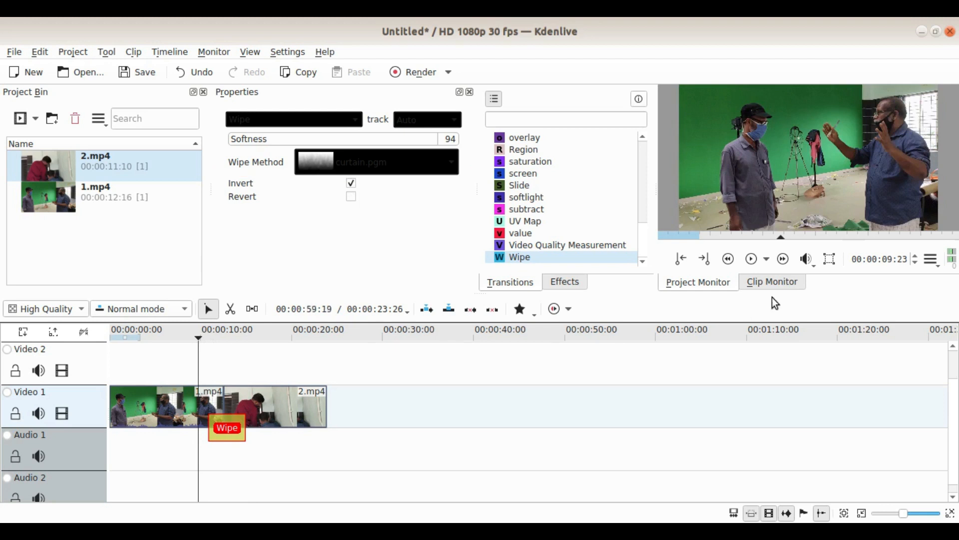
left_click(752, 259)
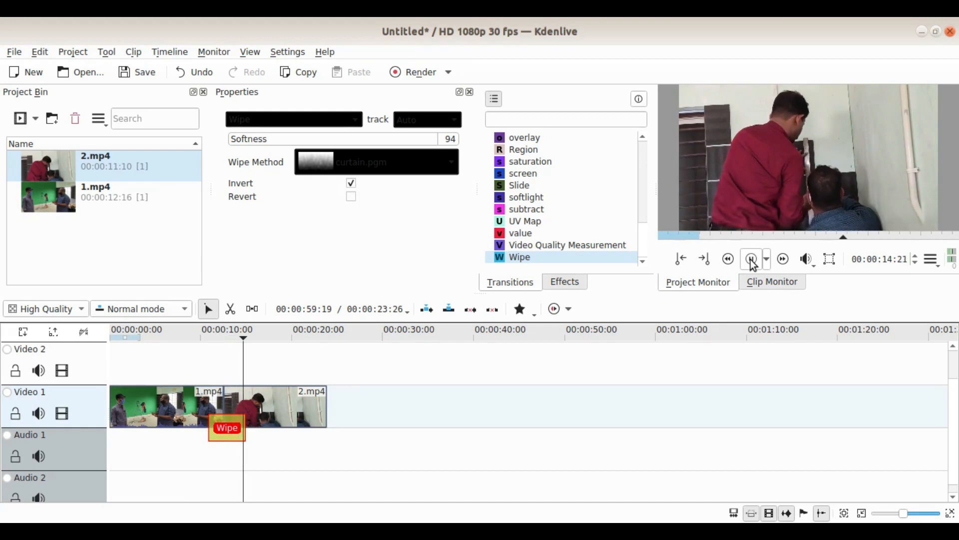
left_click(752, 260)
left_click(406, 164)
left_click(374, 114)
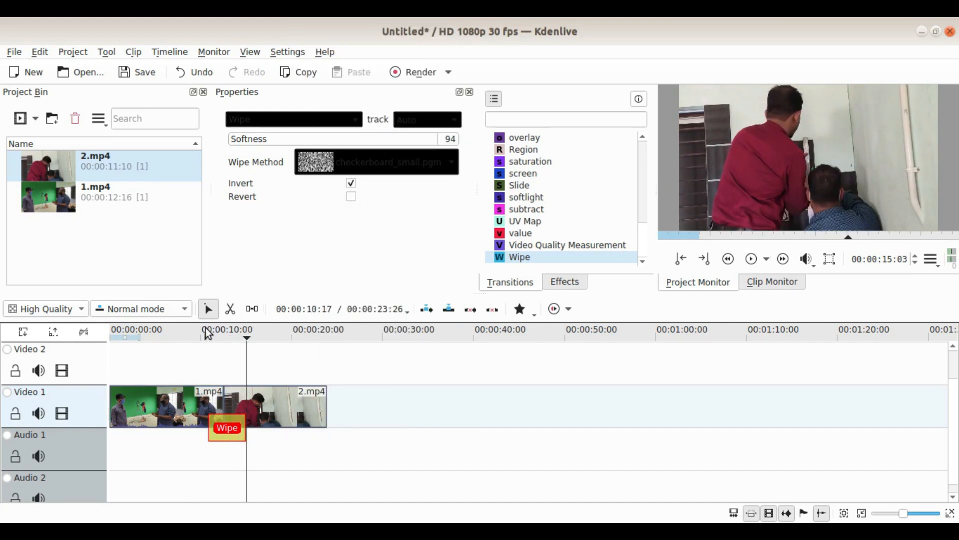
Step: Preview the checkerboard_small.pgm wipe from just before the transition
left_click(208, 334)
left_click(752, 259)
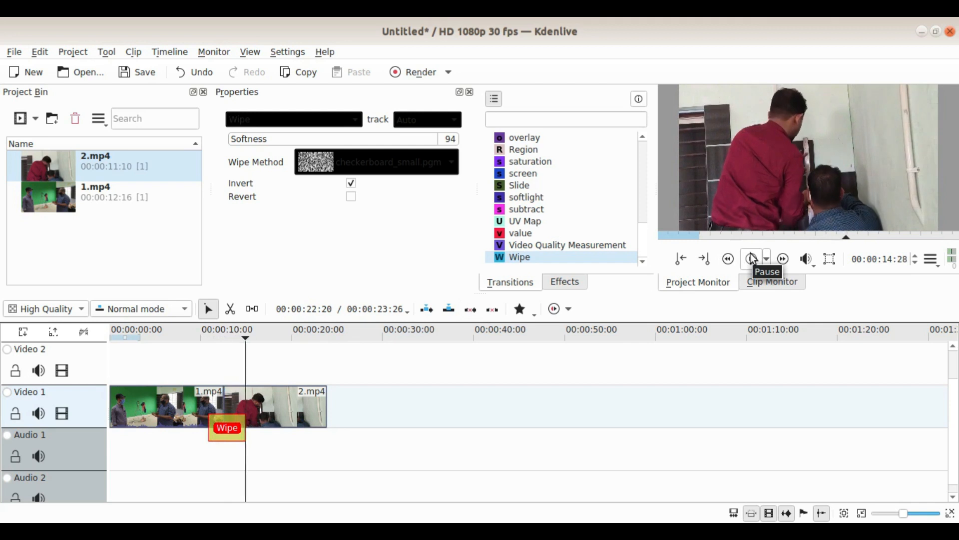
left_click(752, 258)
Step: Switch the Wipe Method to square2-bars.pgm and play it back from before the transition
left_click(396, 153)
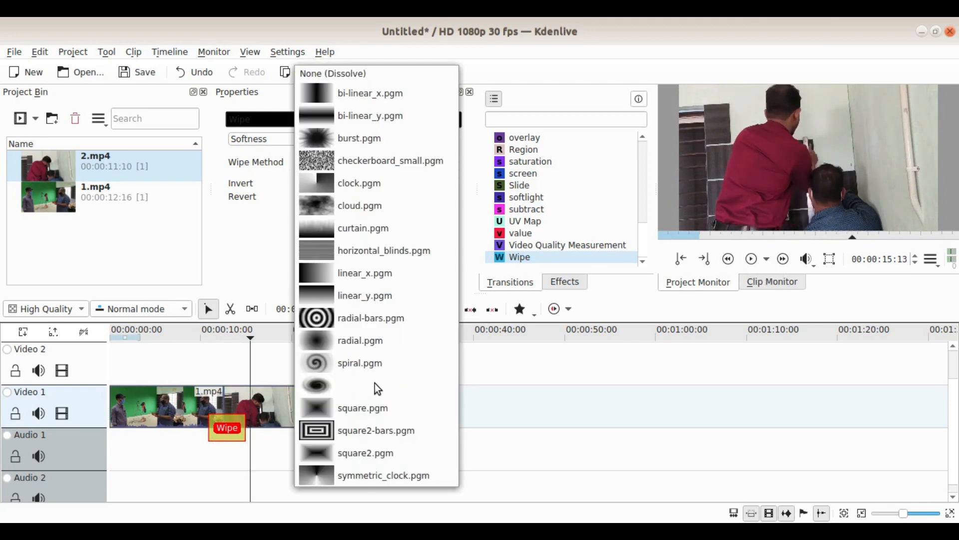
left_click(373, 430)
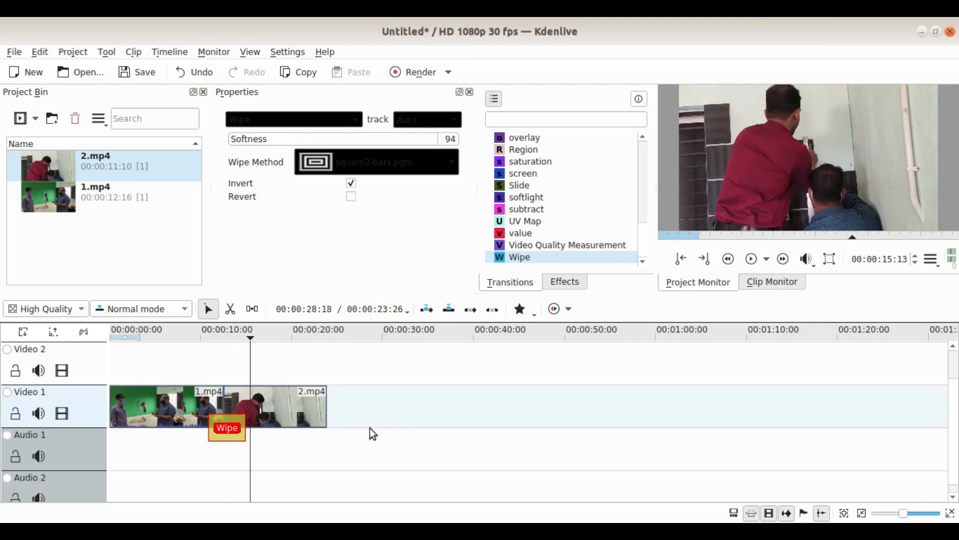
left_click(198, 337)
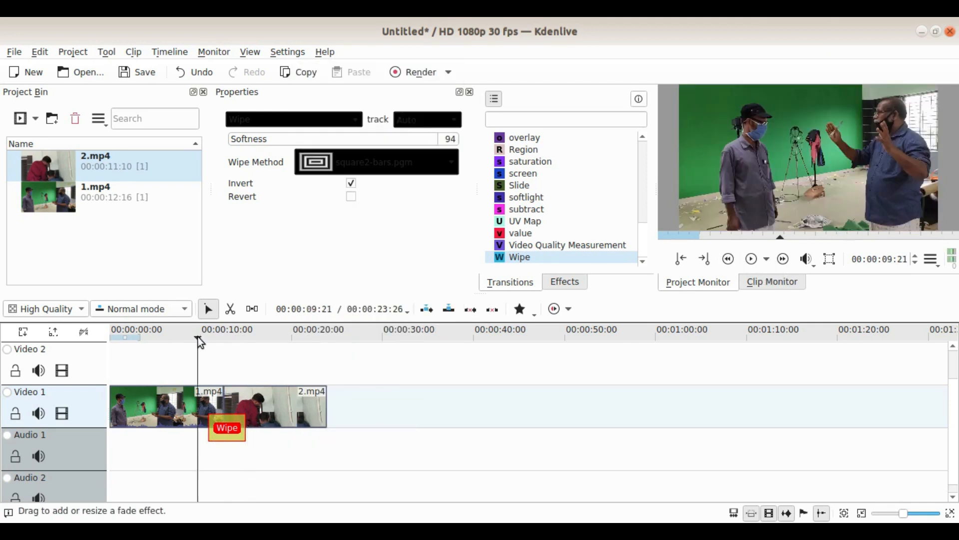
left_click(752, 260)
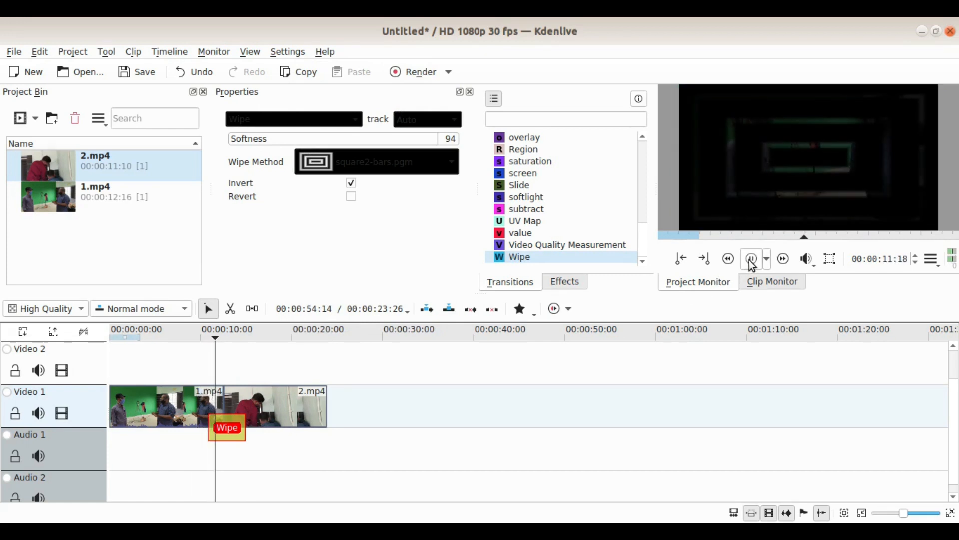